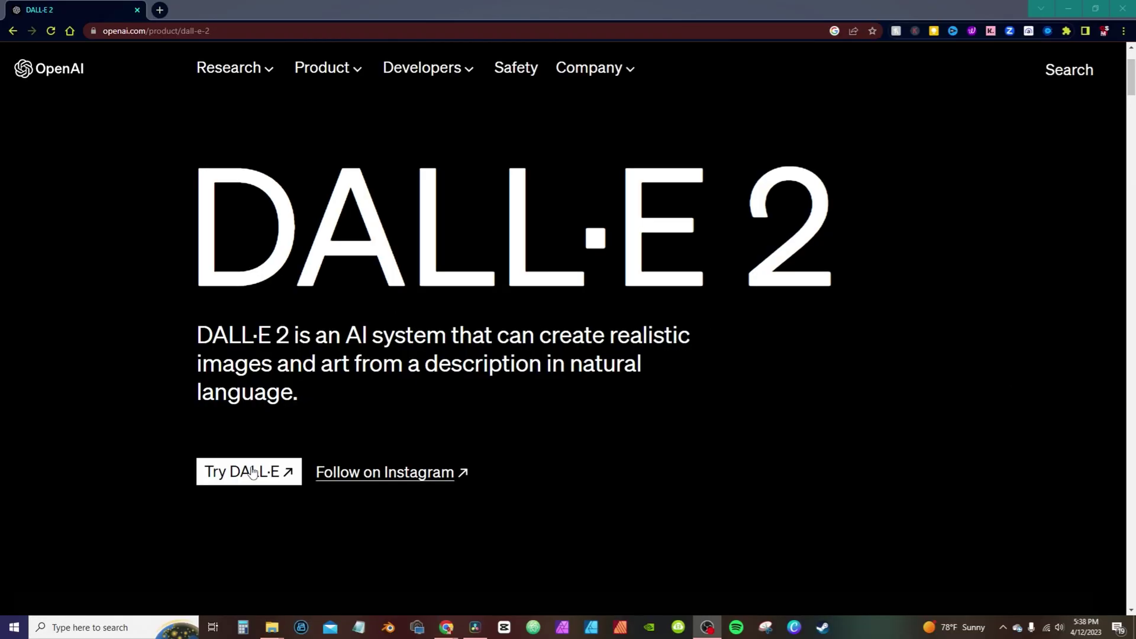
- Open DALL·E's History and browse past generations, including the paper textures and film-strip images
click(251, 471)
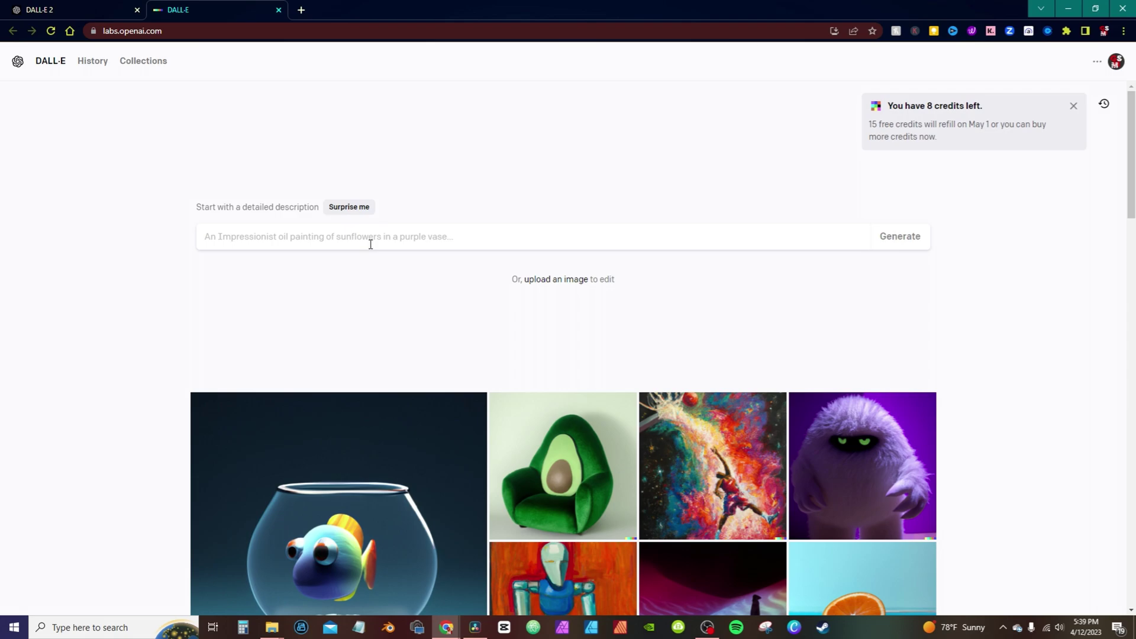
click(94, 61)
scroll(489, 297, down, 5)
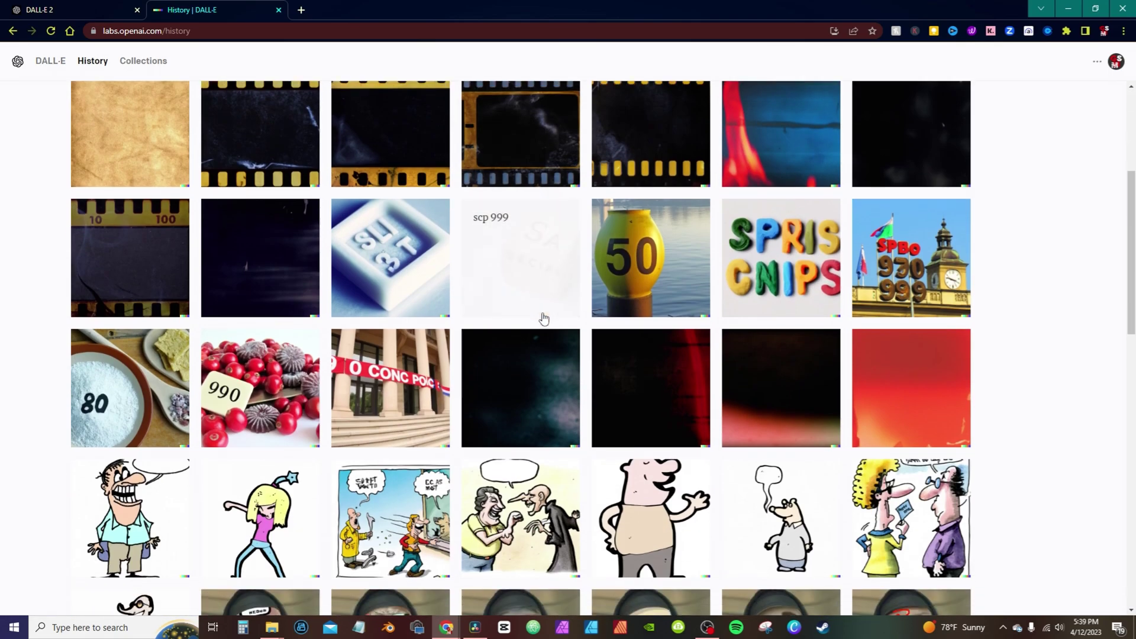
scroll(544, 319, down, 13)
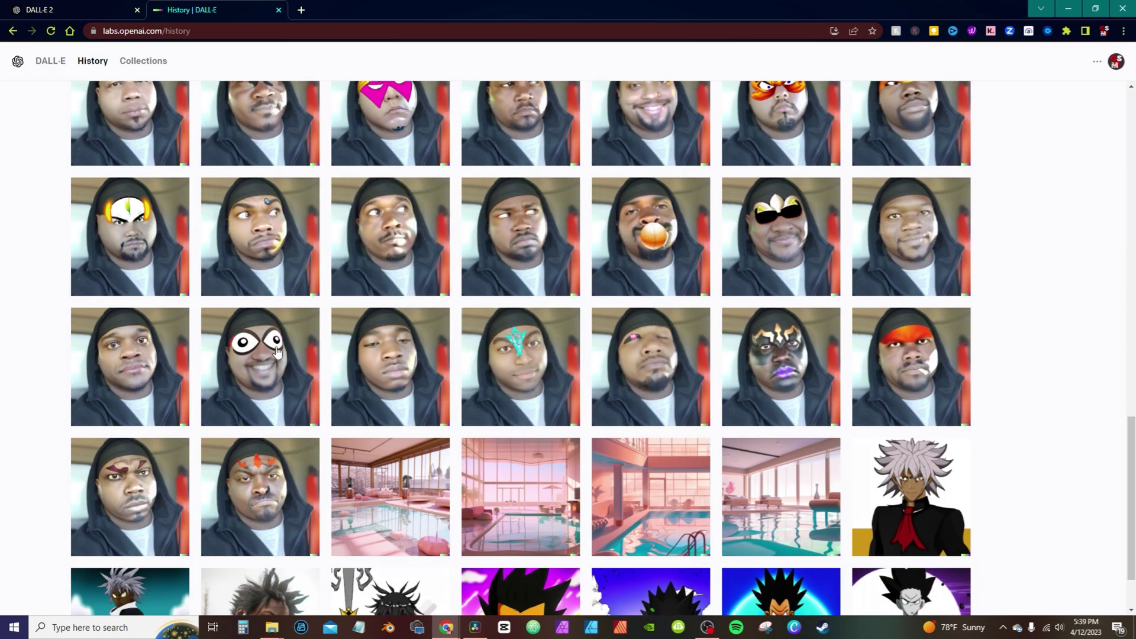
scroll(277, 349, down, 1)
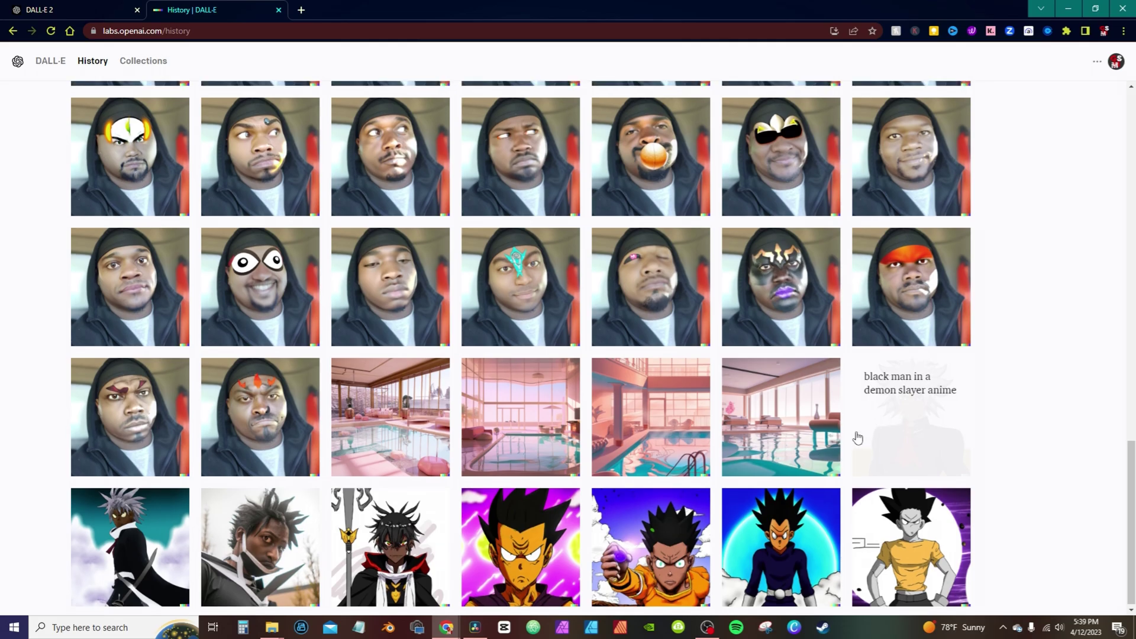
scroll(857, 438, up, 15)
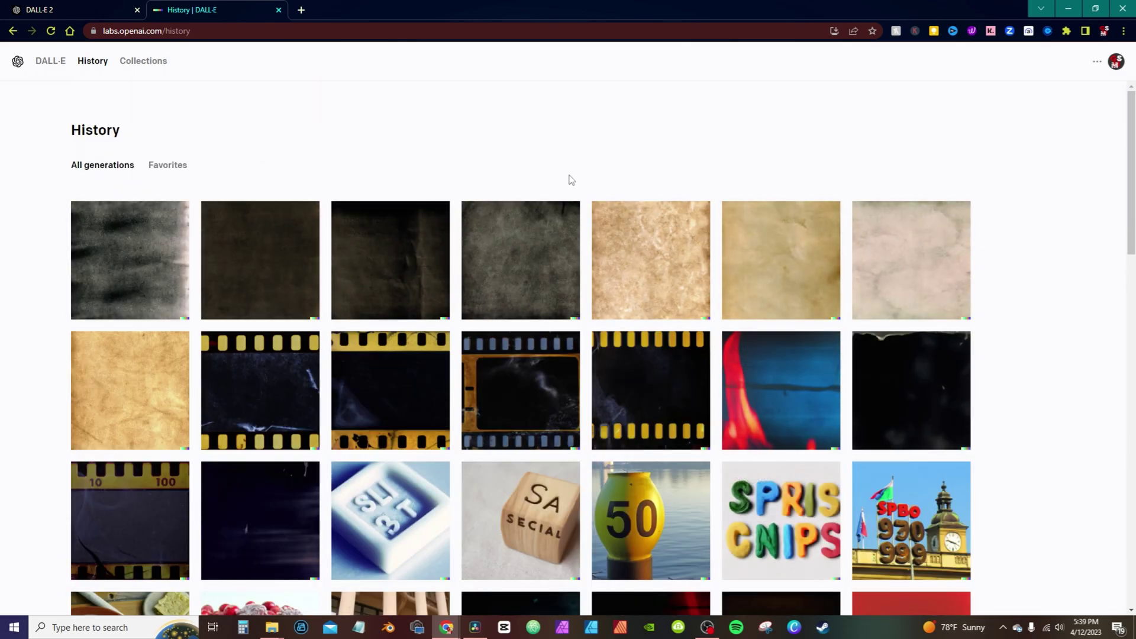
mouse_move(251, 243)
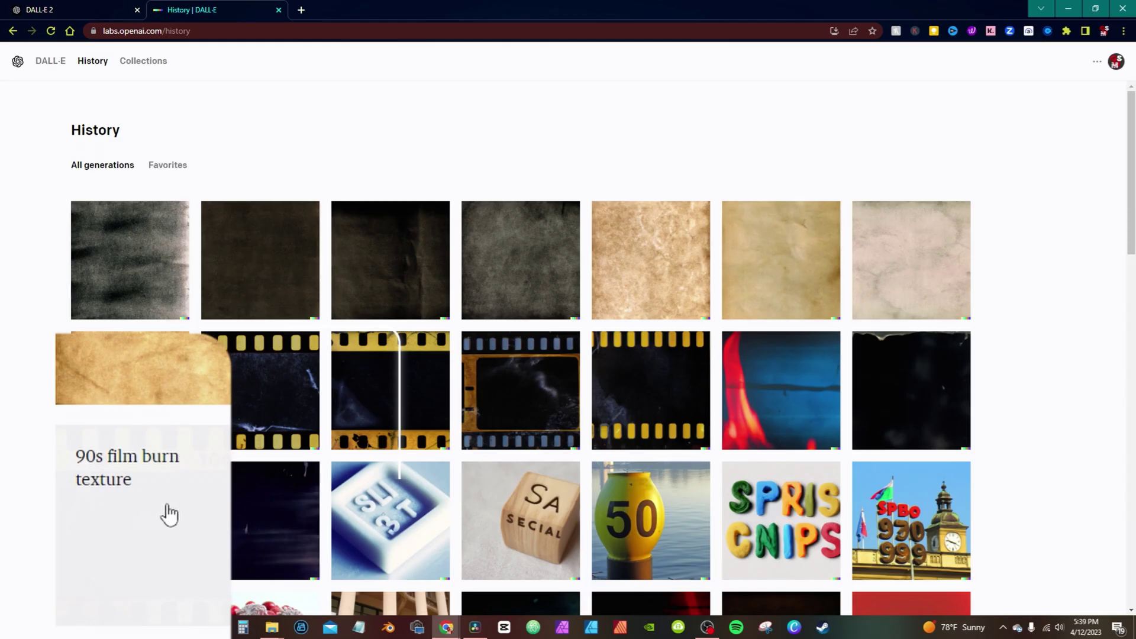
mouse_move(799, 240)
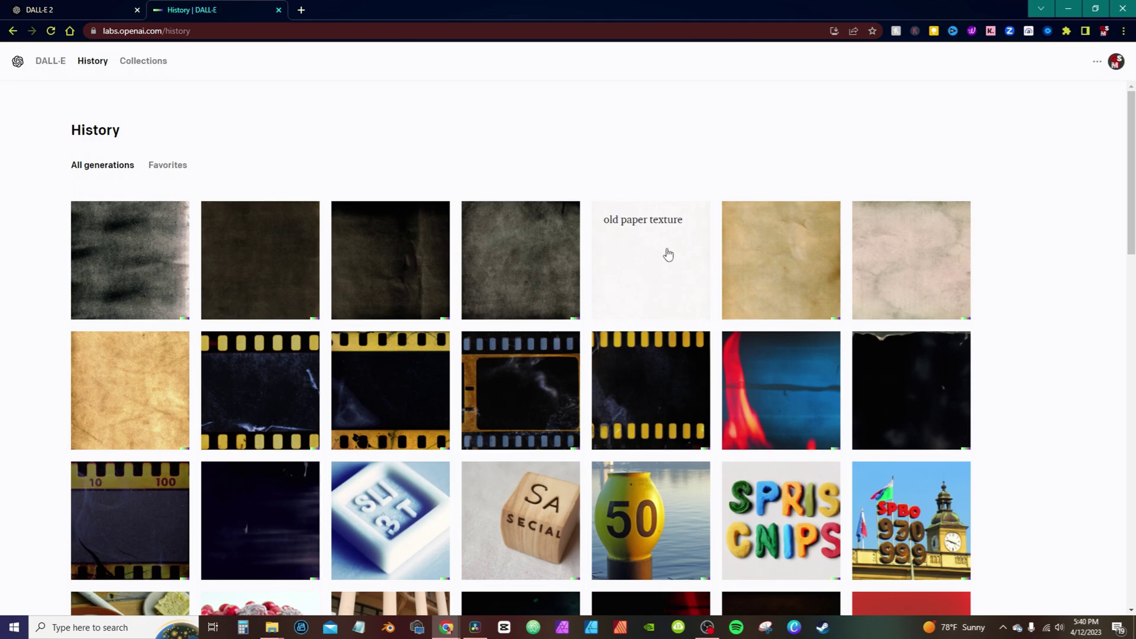
- Open the dark film-strip frame image from History and generate four variations of it
click(46, 61)
click(312, 236)
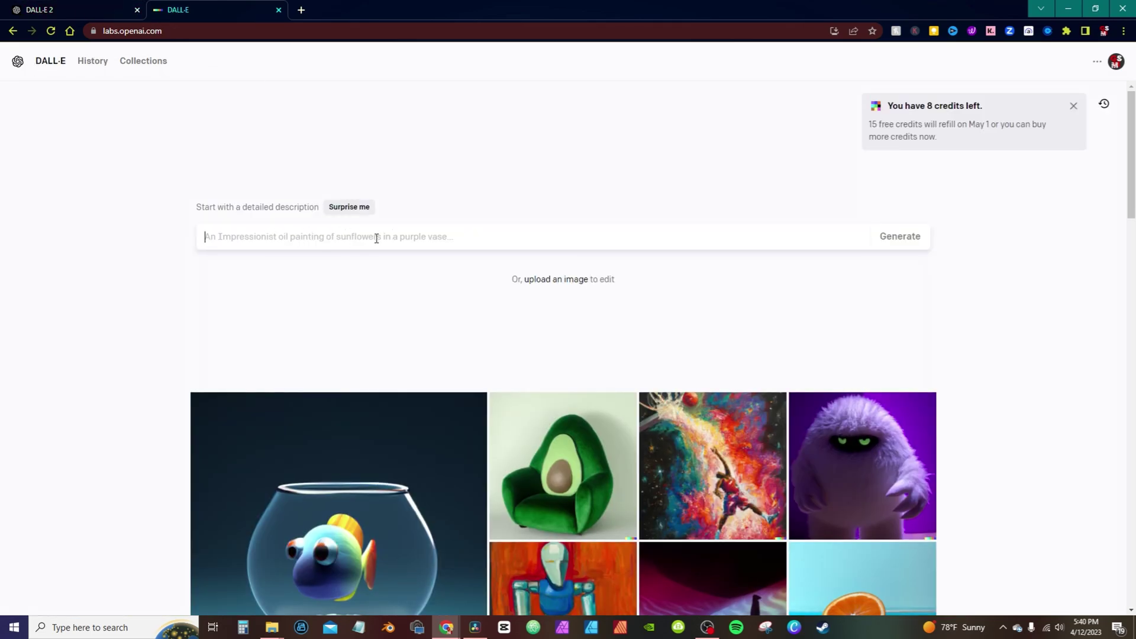
key(alt+Left)
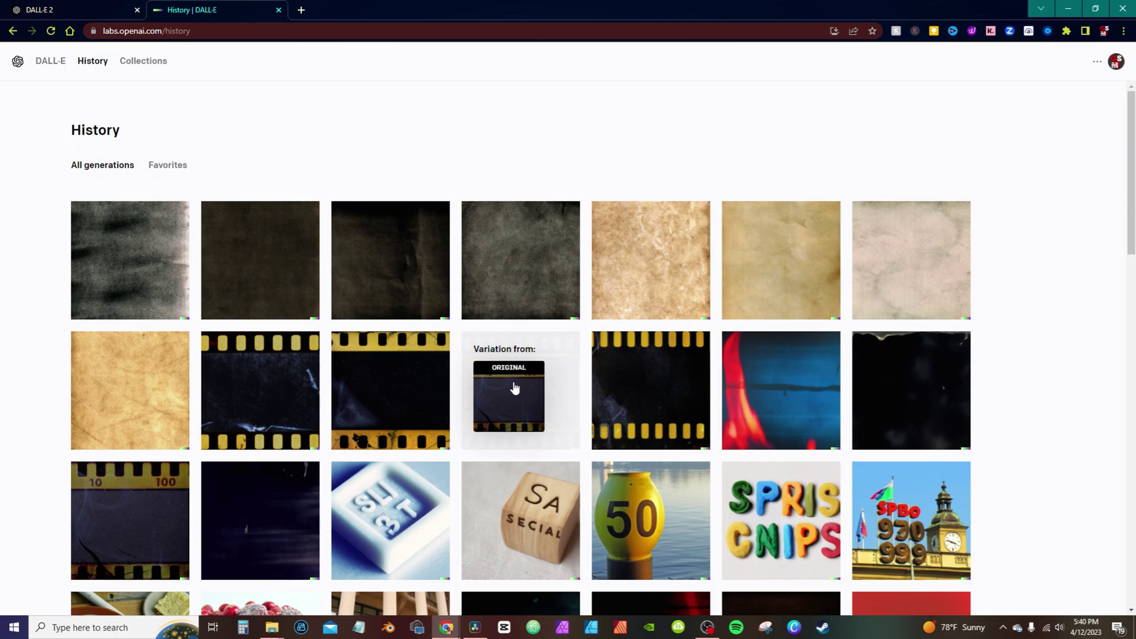
click(515, 388)
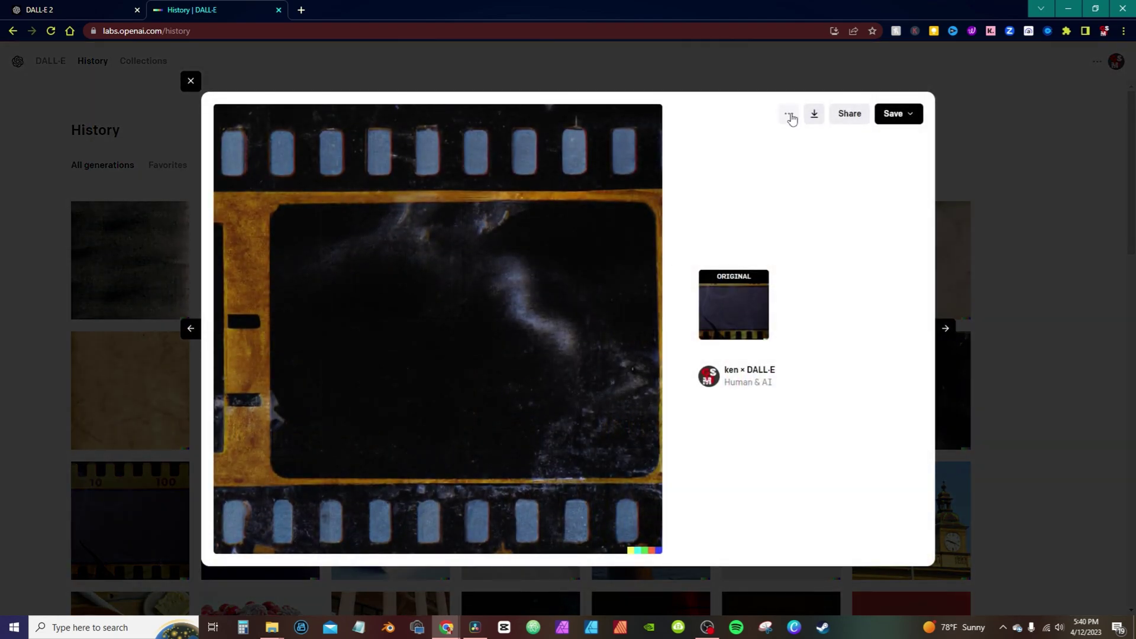
click(791, 115)
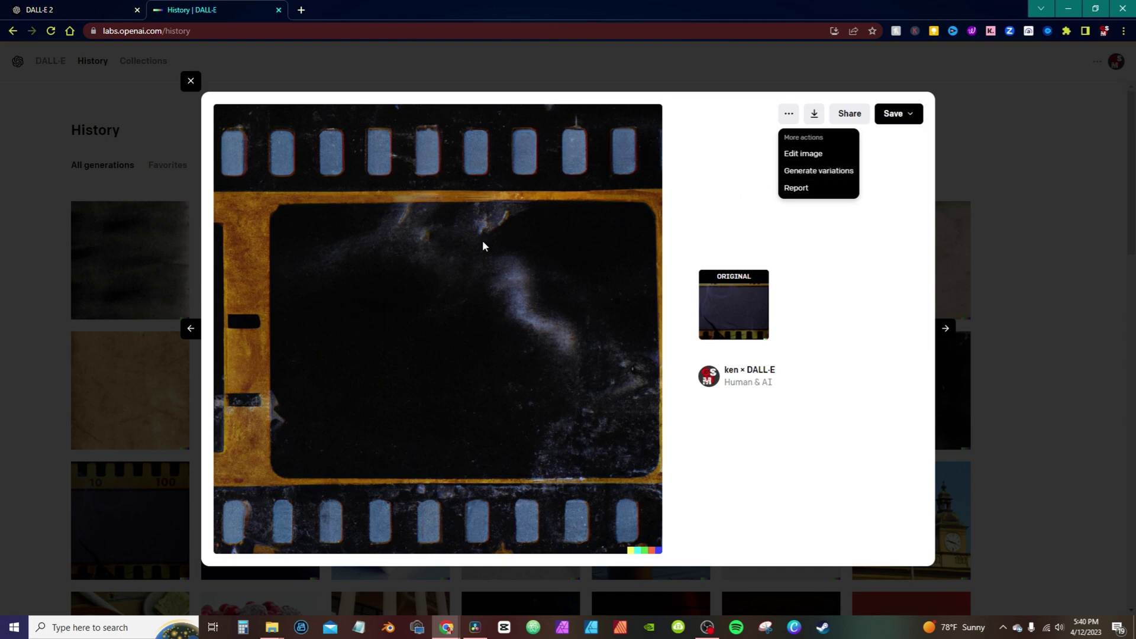
click(806, 172)
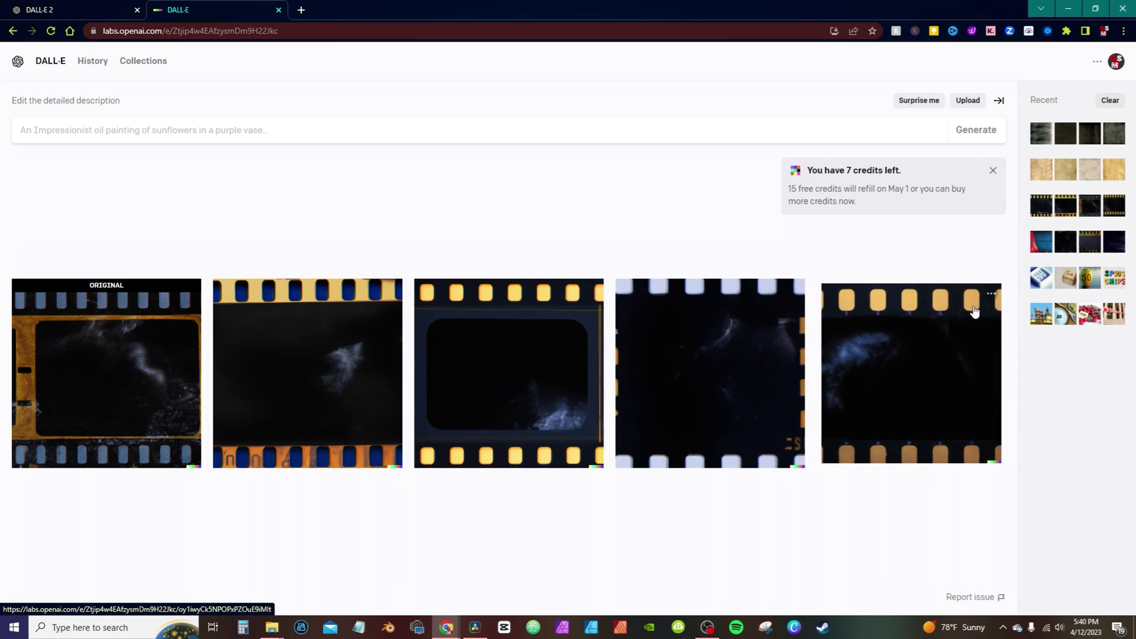
- Download the fifth film-strip variation as a PNG
click(989, 297)
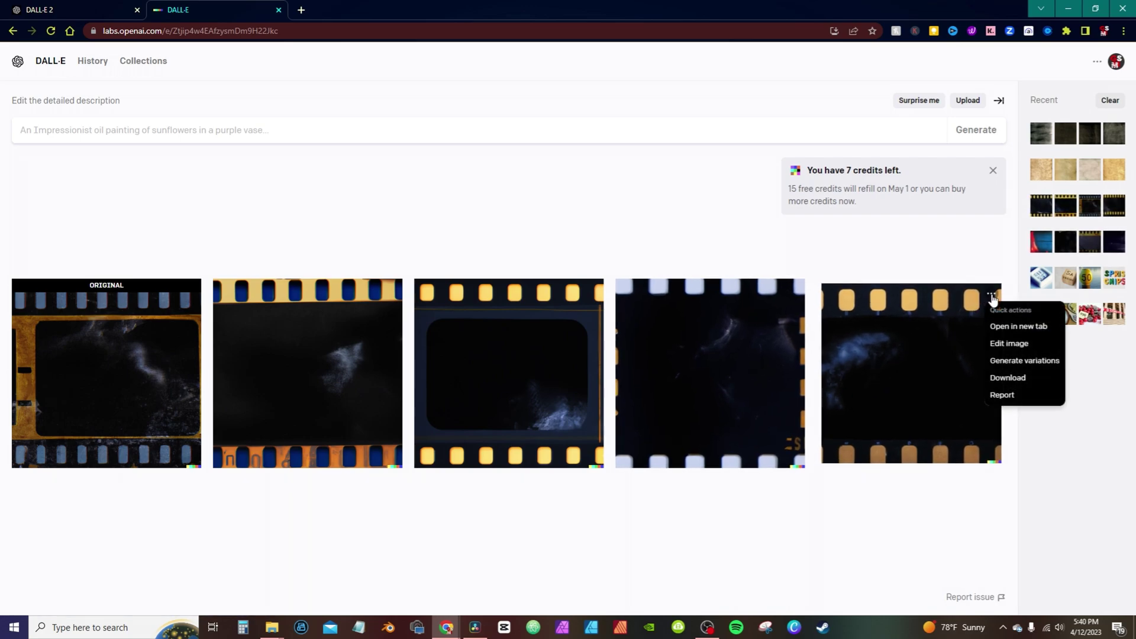
click(1007, 379)
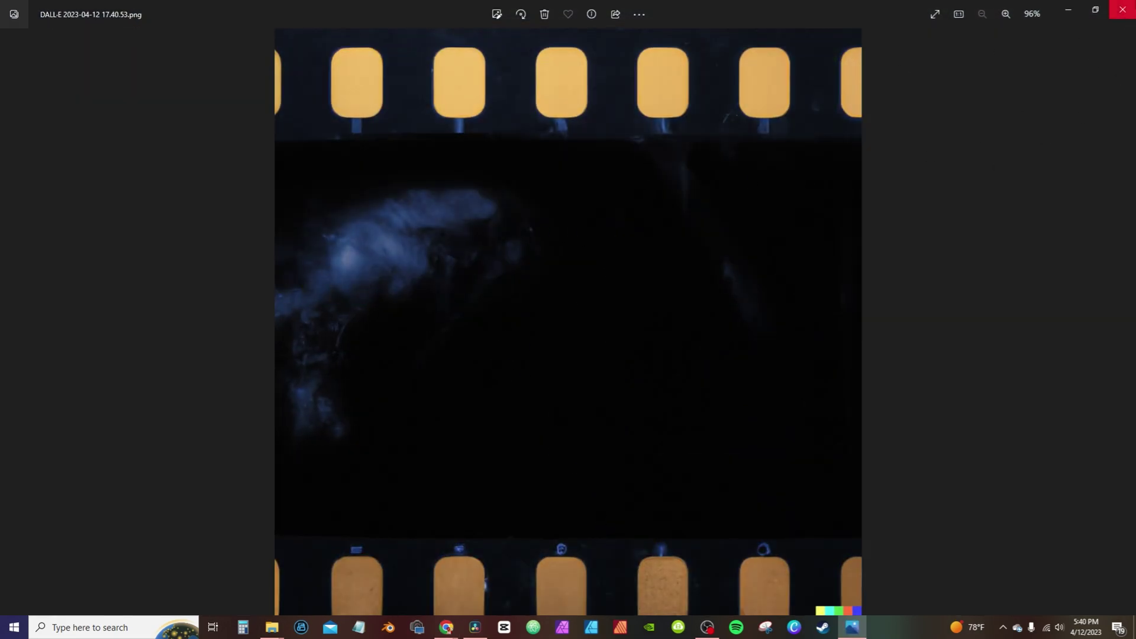
click(1124, 11)
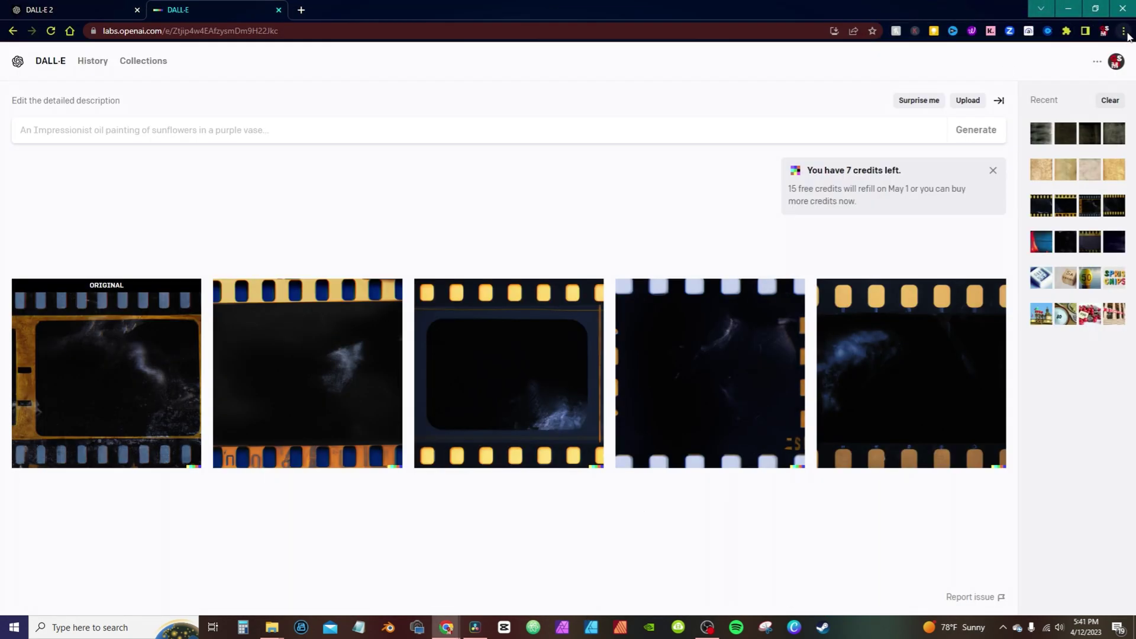
- Reveal the downloaded DALL·E 2023-04-12 17.40.53.png in its folder from Chrome's Downloads list
click(1123, 31)
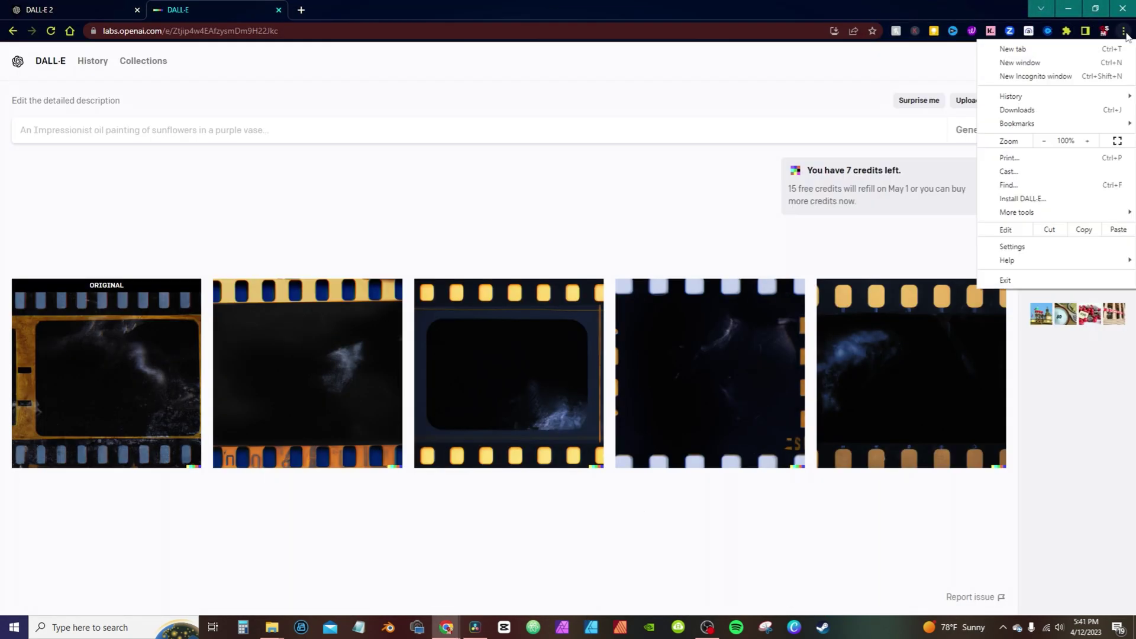
click(1018, 111)
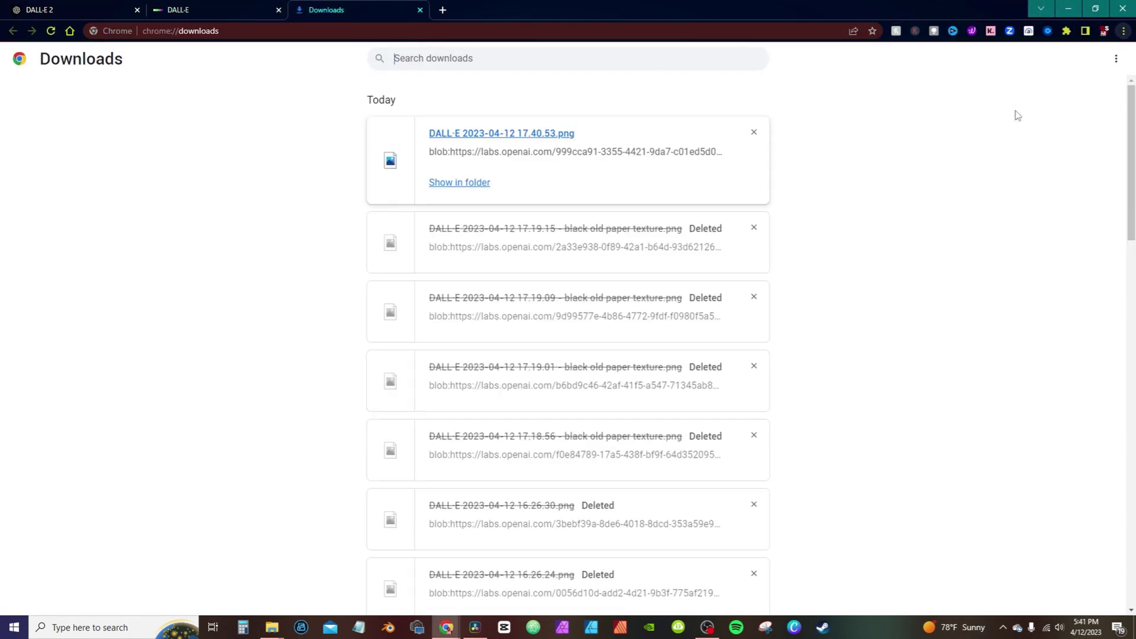
click(454, 188)
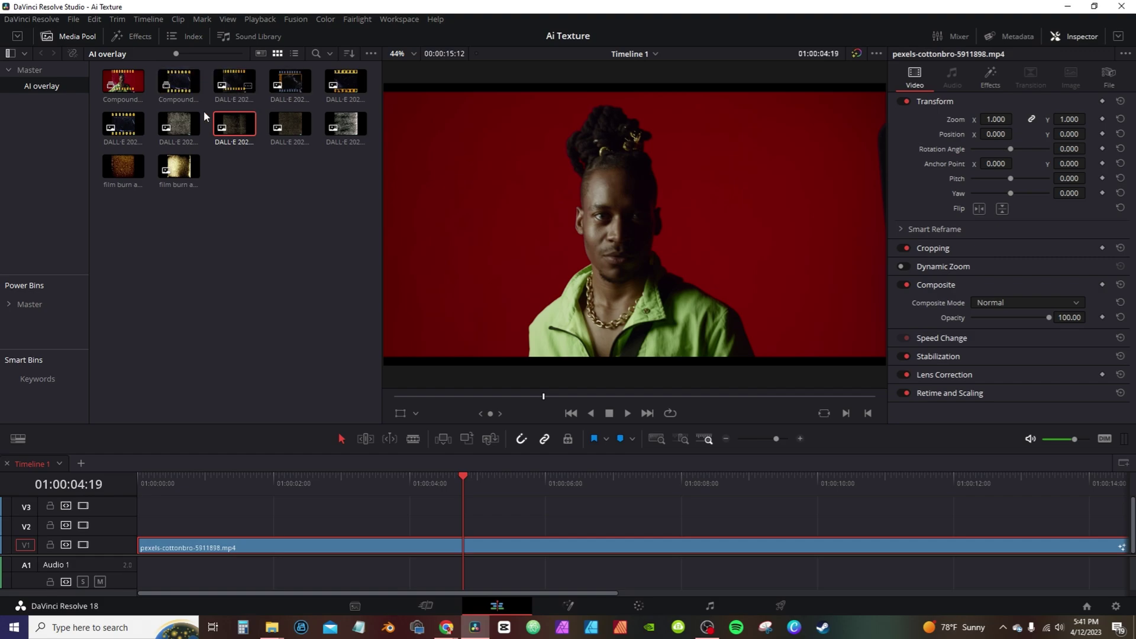
- Place the black old paper texture on V2 above the portrait clip with Composite Mode Screen
drag(345, 129, 276, 537)
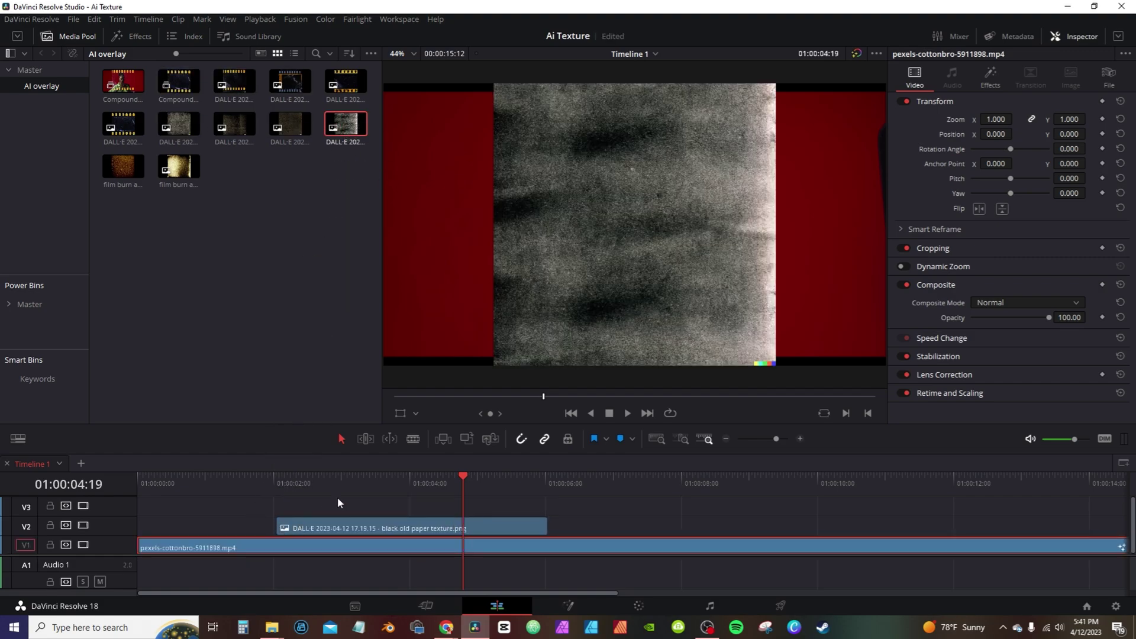
click(341, 479)
click(353, 529)
mouse_move(361, 133)
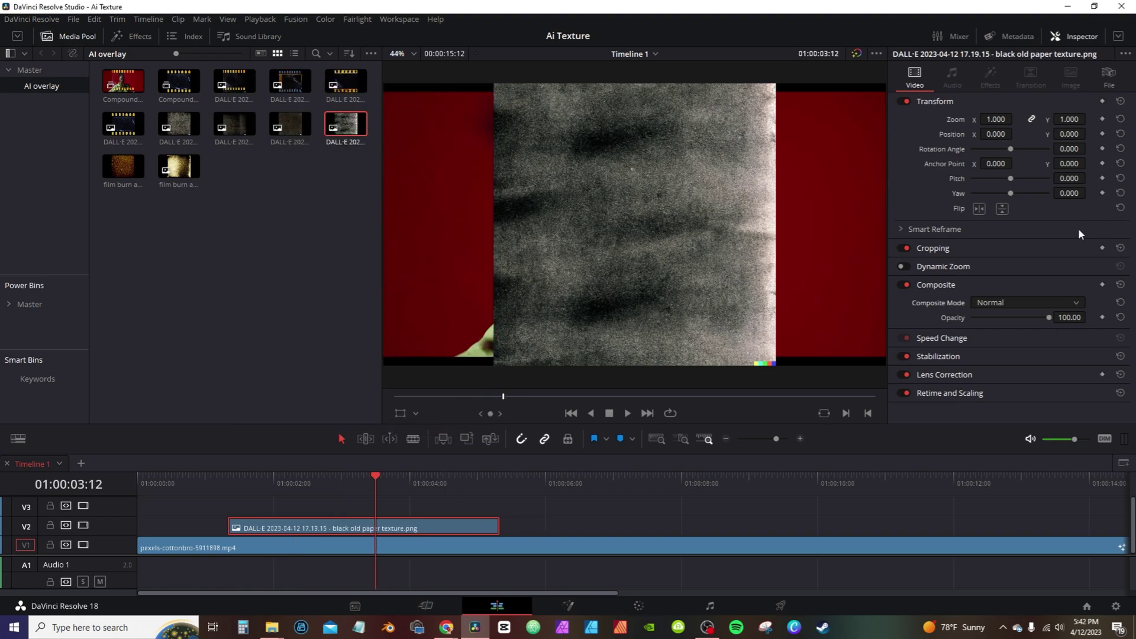
click(1078, 304)
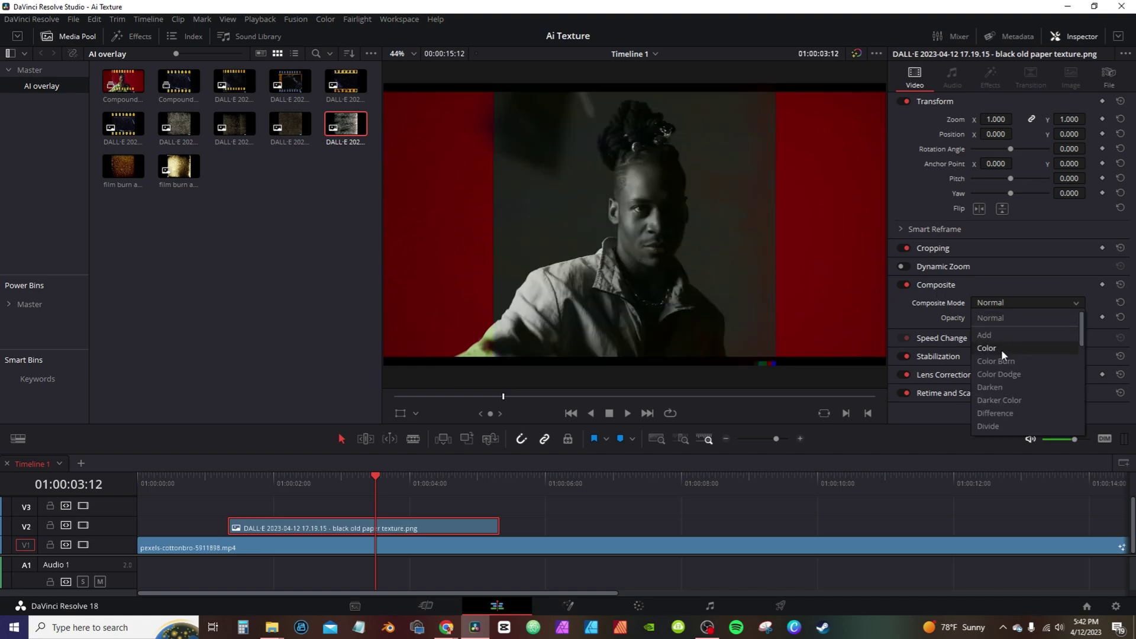
scroll(1006, 408, down, 5)
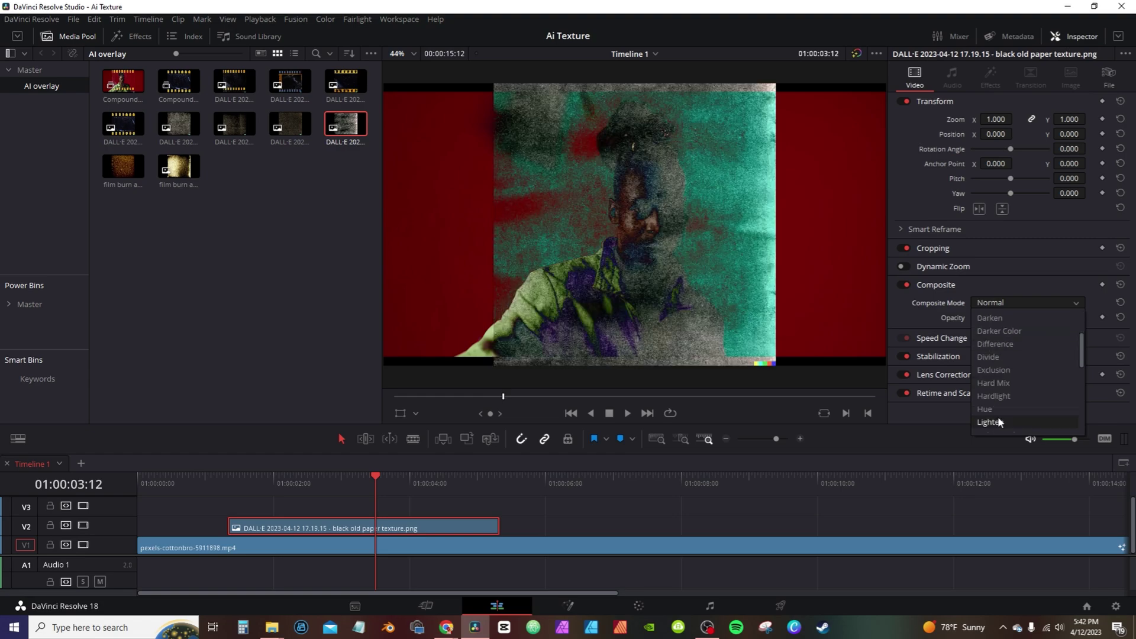
click(1014, 357)
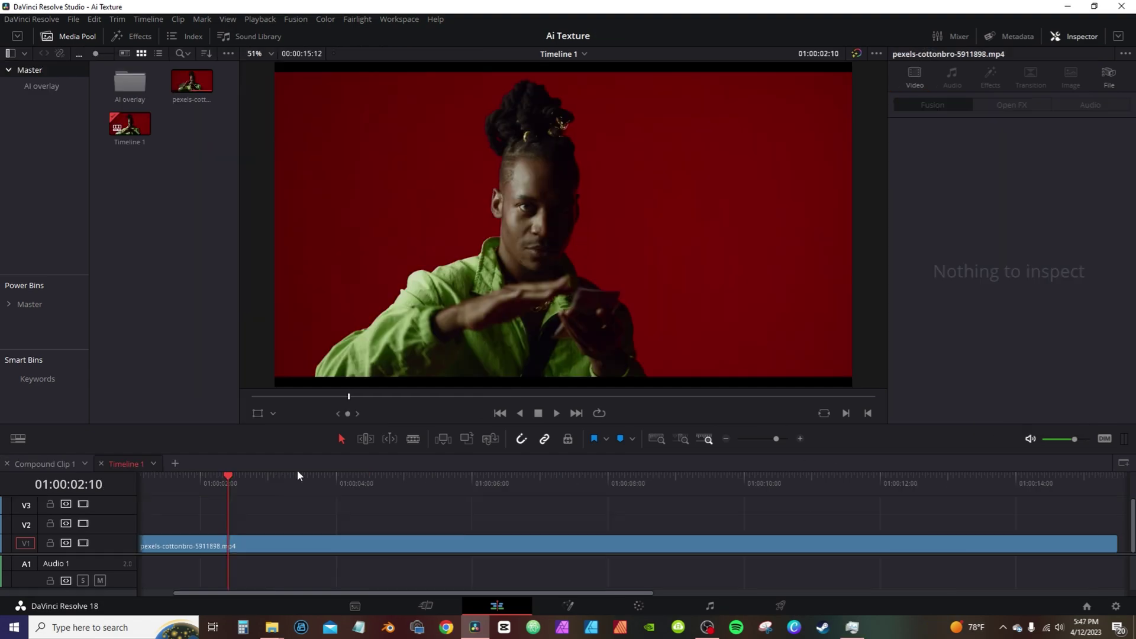
- Drag OverLay Preset from Effects > GS Effects onto the pexels-cottonbro-5911898.mp4 clip
click(134, 40)
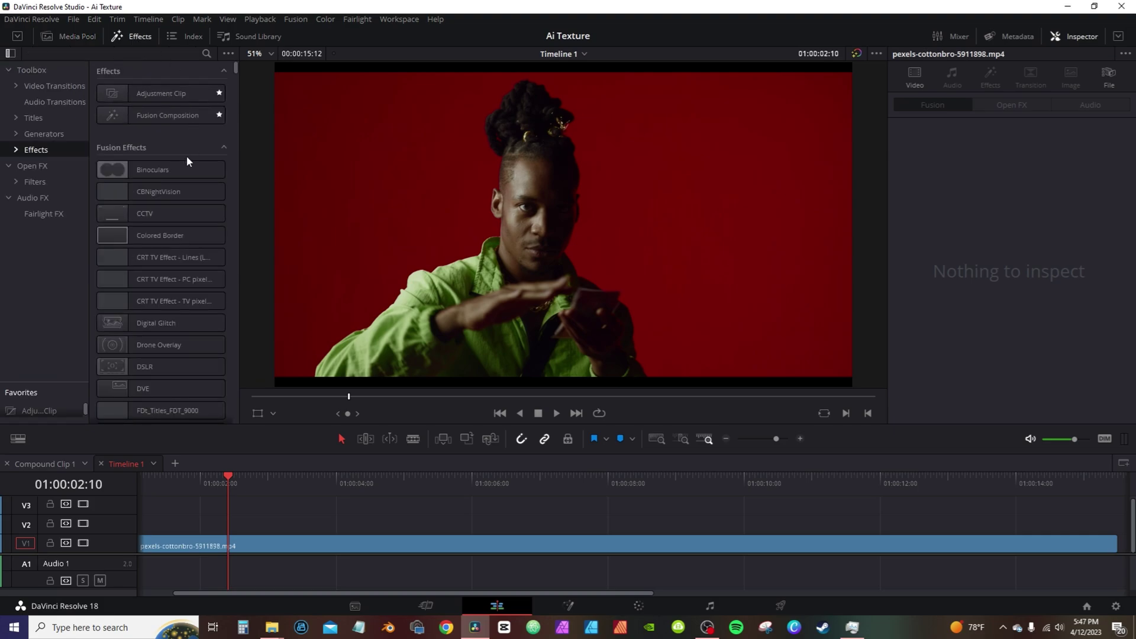
click(17, 151)
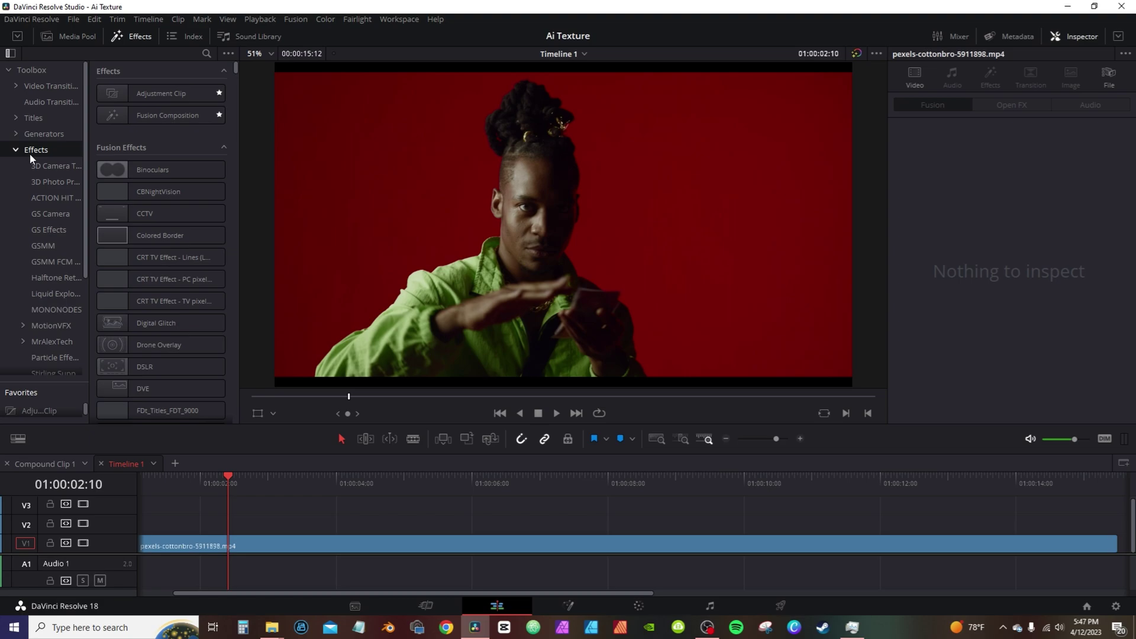
click(48, 231)
scroll(148, 346, down, 5)
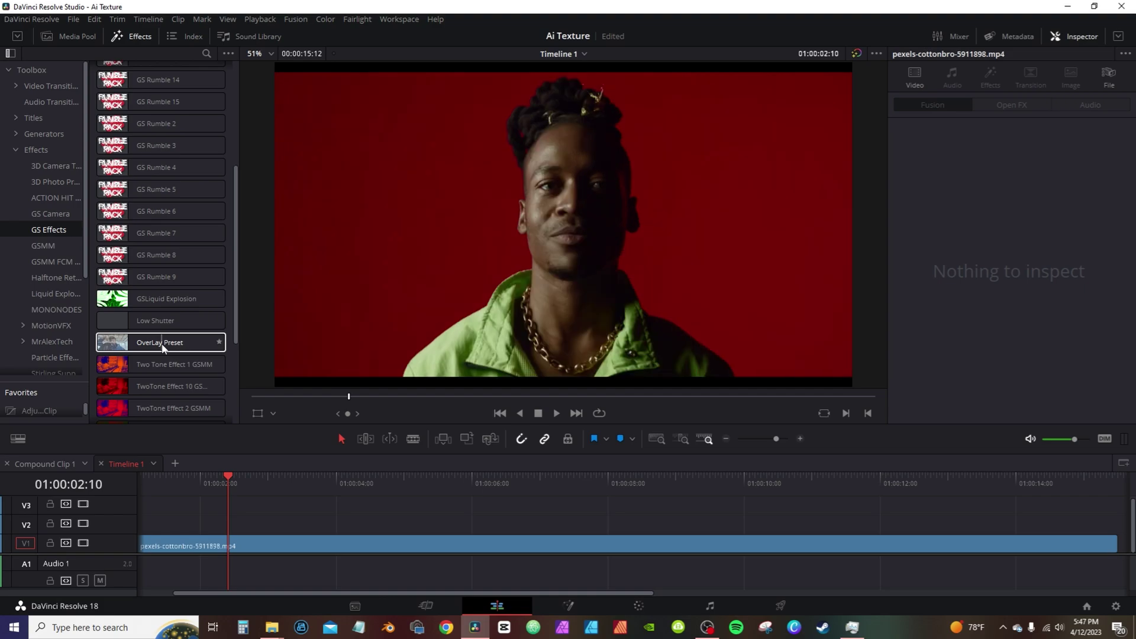
drag(163, 348, 290, 546)
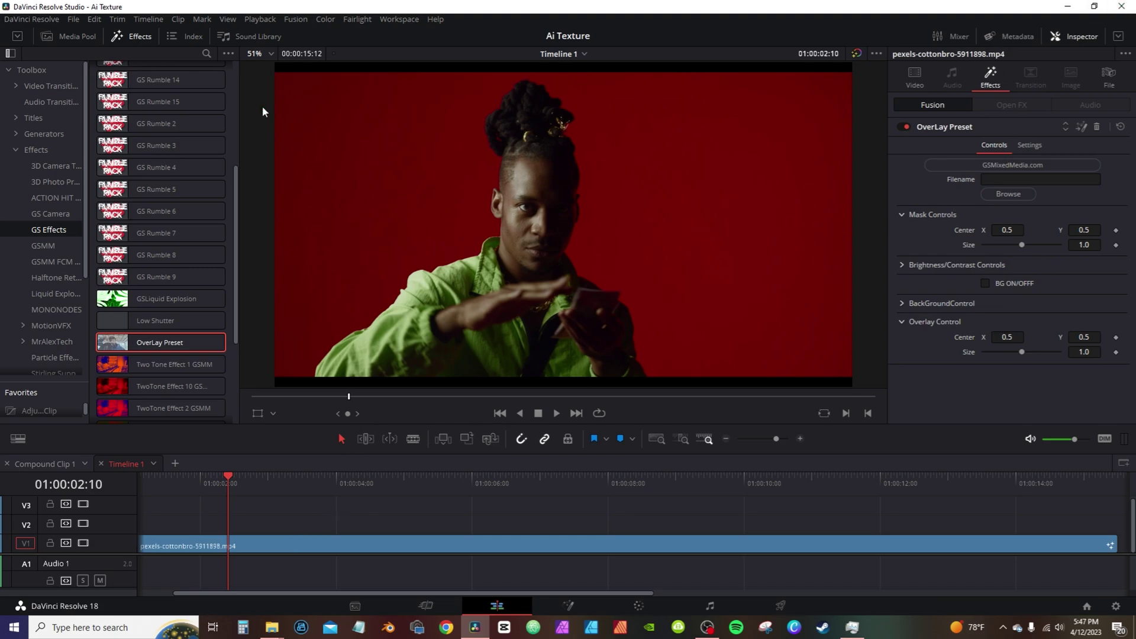
- Load DALL-E 2023-04-12 17.18.56 black paper texture from the AI overlay folder into OverLay Preset
click(134, 39)
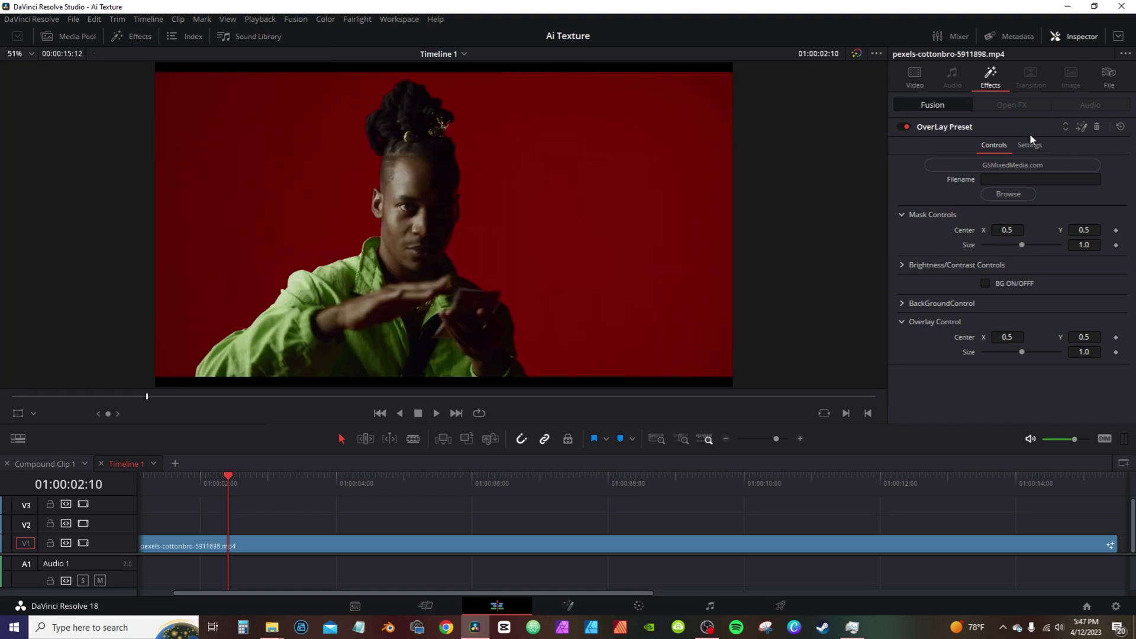
click(1007, 194)
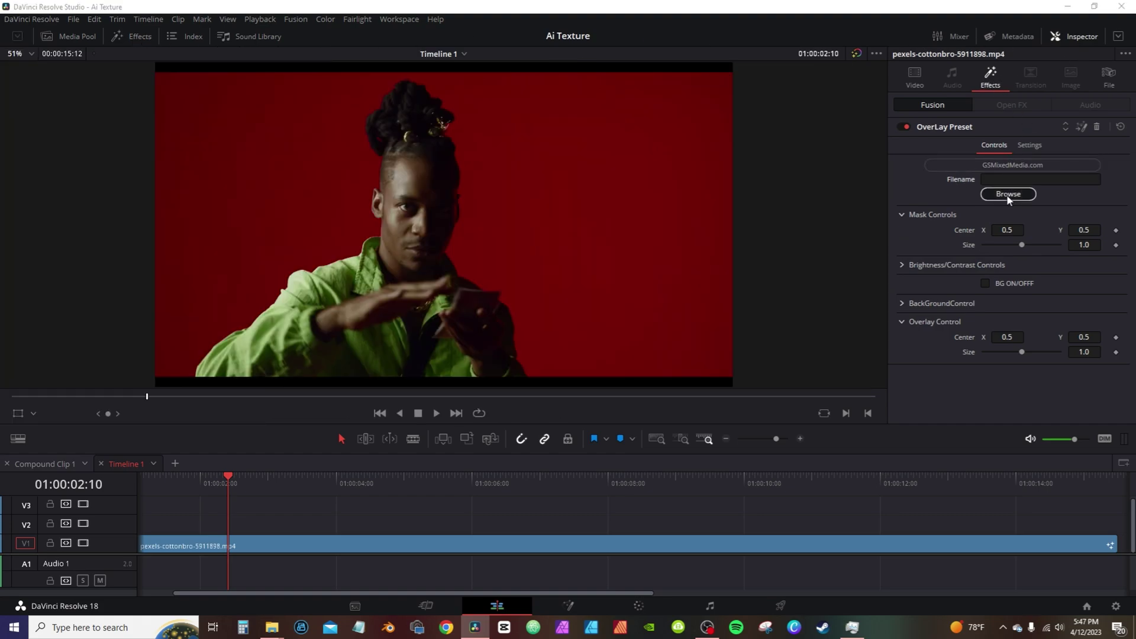
double_click(318, 109)
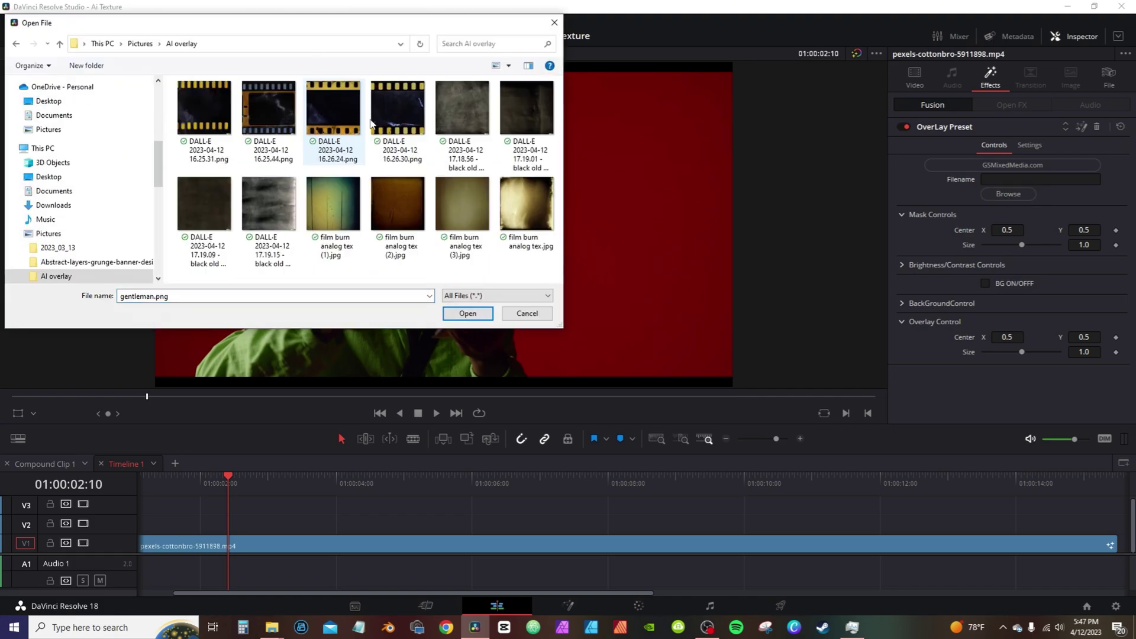
click(460, 115)
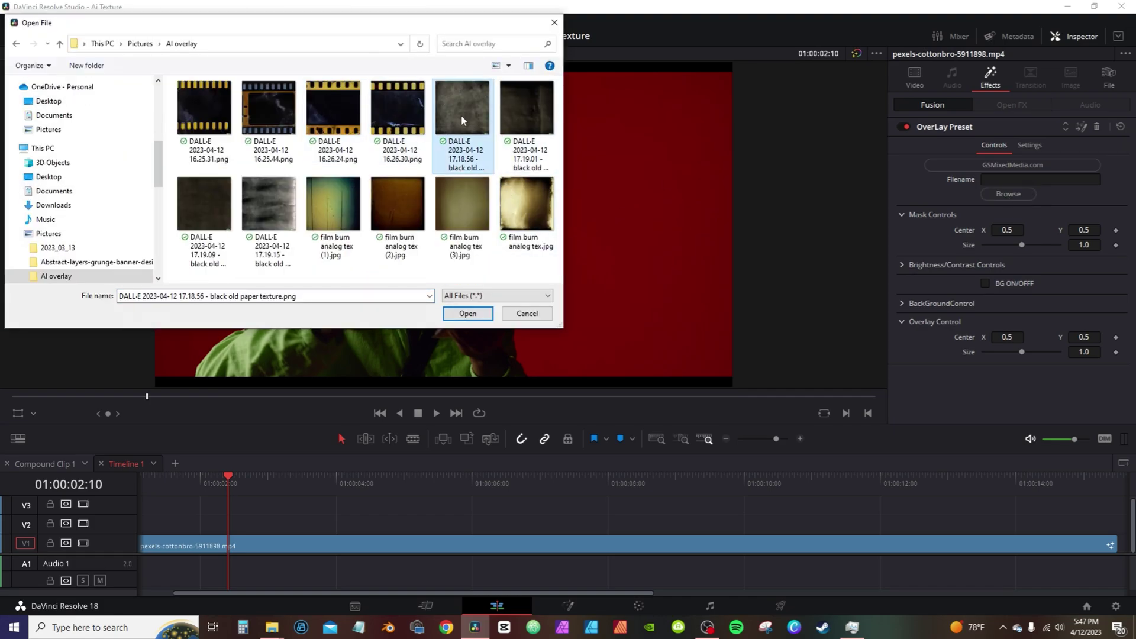
click(468, 313)
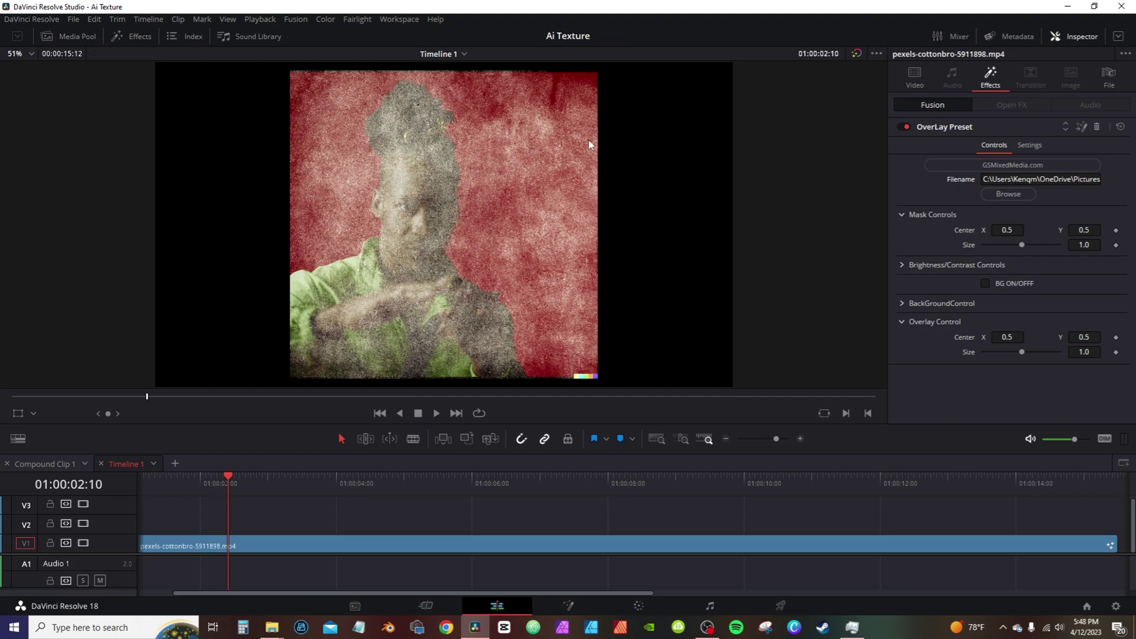
- Lower the texture's Gain in Brightness/Contrast Controls and turn on BG ON/OFF for a white border
click(903, 264)
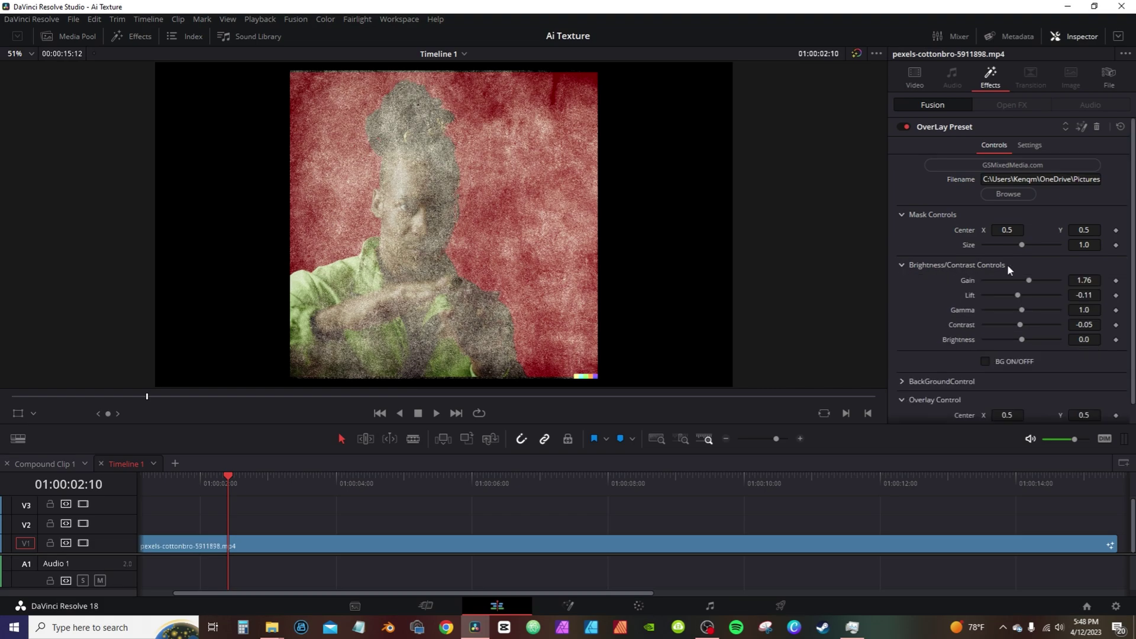
drag(1030, 280, 1028, 310)
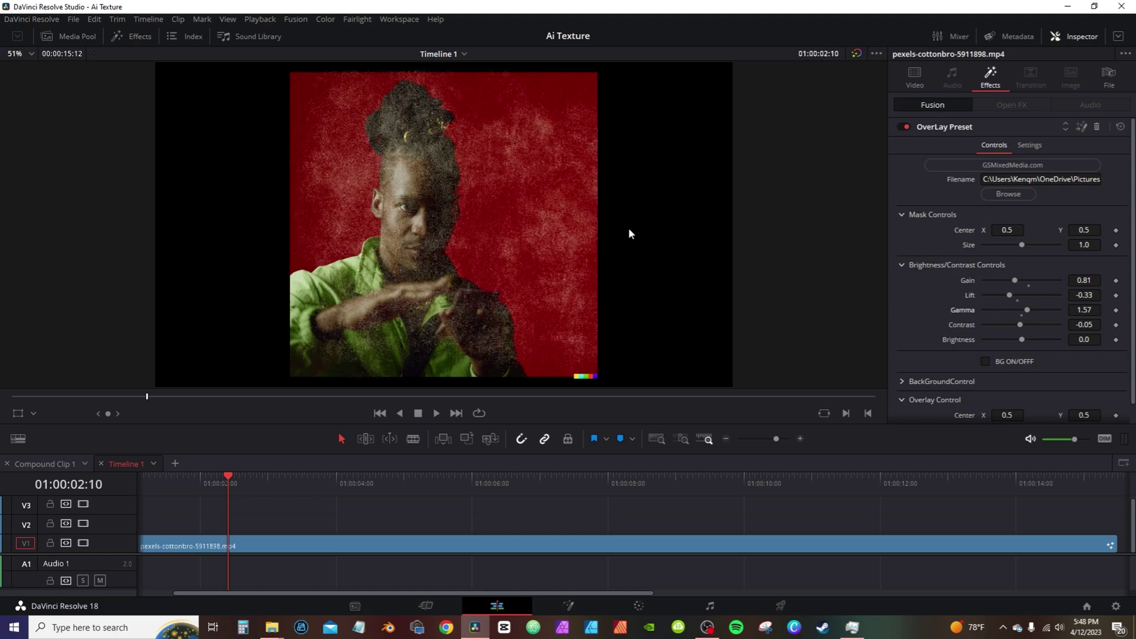
click(986, 361)
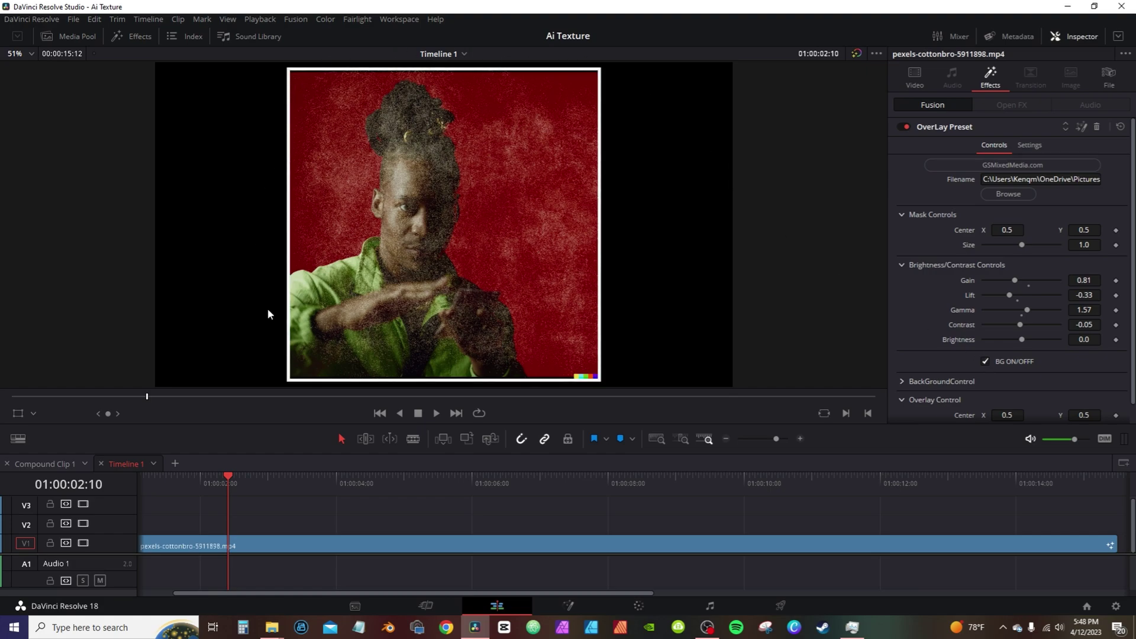
- Set Overlay Control Size to 0.47 and Center to 0.259/0.566, then preview playback
scroll(969, 330, down, 1)
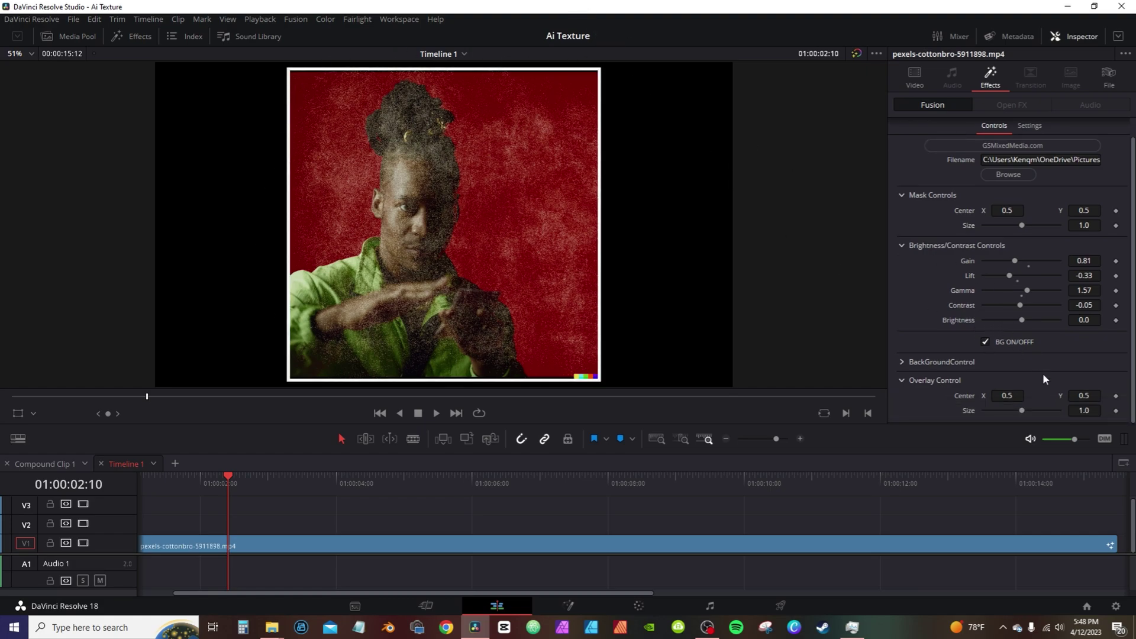
mouse_move(1022, 410)
mouse_down()
mouse_move(975, 402)
mouse_move(1013, 406)
mouse_up()
mouse_move(1083, 396)
mouse_down()
mouse_move(1106, 395)
mouse_move(1096, 396)
mouse_up()
click(172, 476)
key(space)
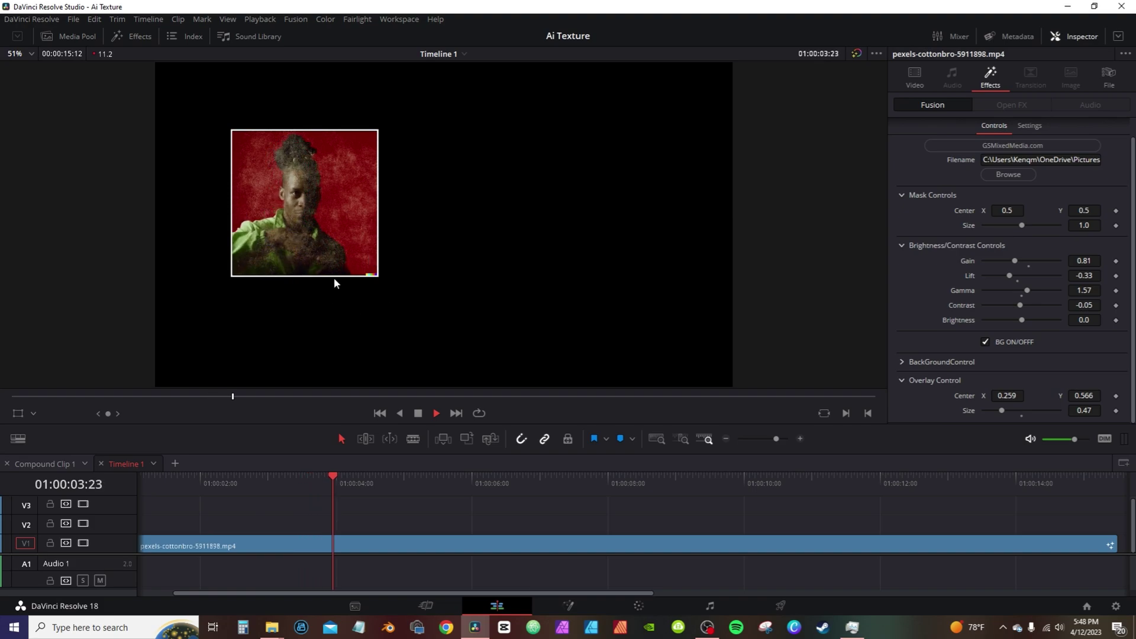
key(space)
scroll(1107, 108, up, 1)
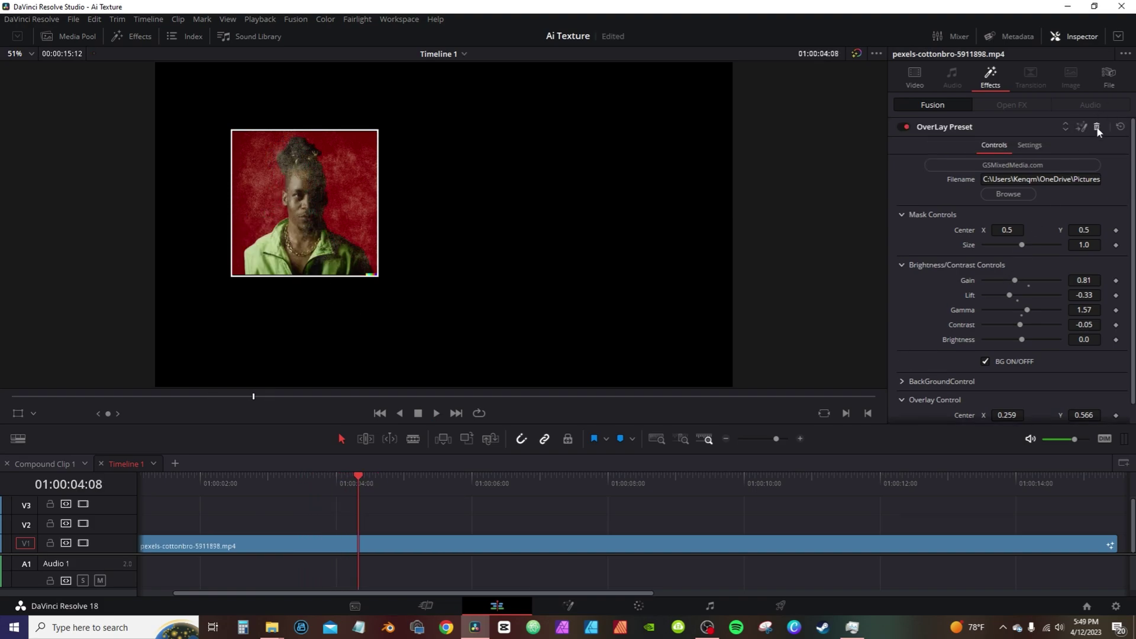
- Delete the OverLay Preset effect and open the AI overlay bin in the Media Pool
click(1097, 128)
drag(365, 474, 68, 494)
click(83, 36)
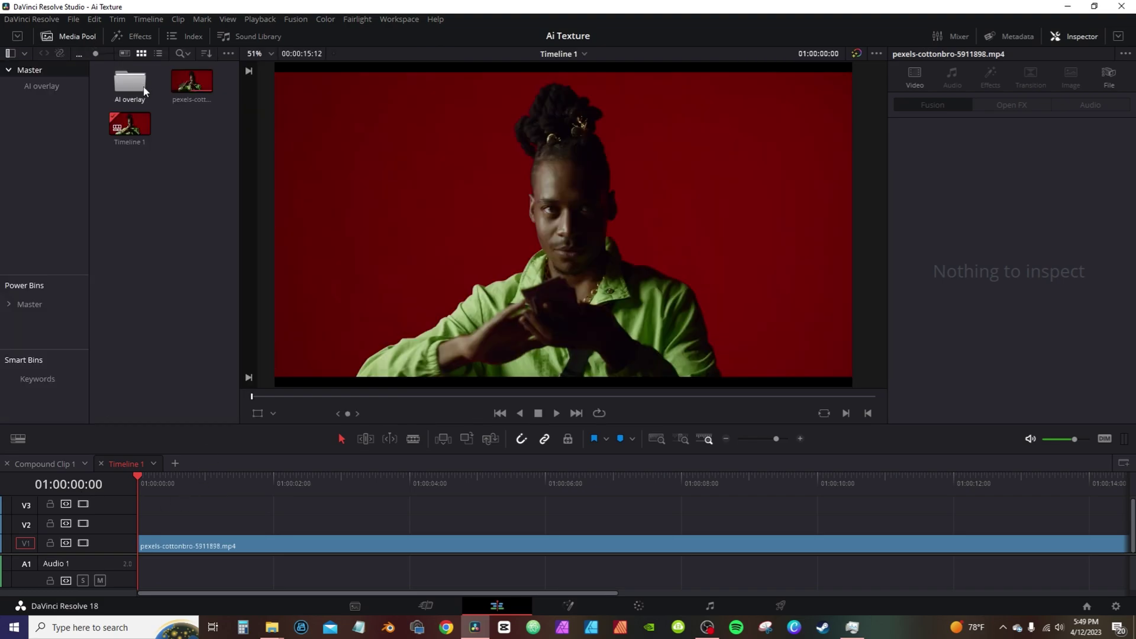
click(130, 96)
double_click(131, 96)
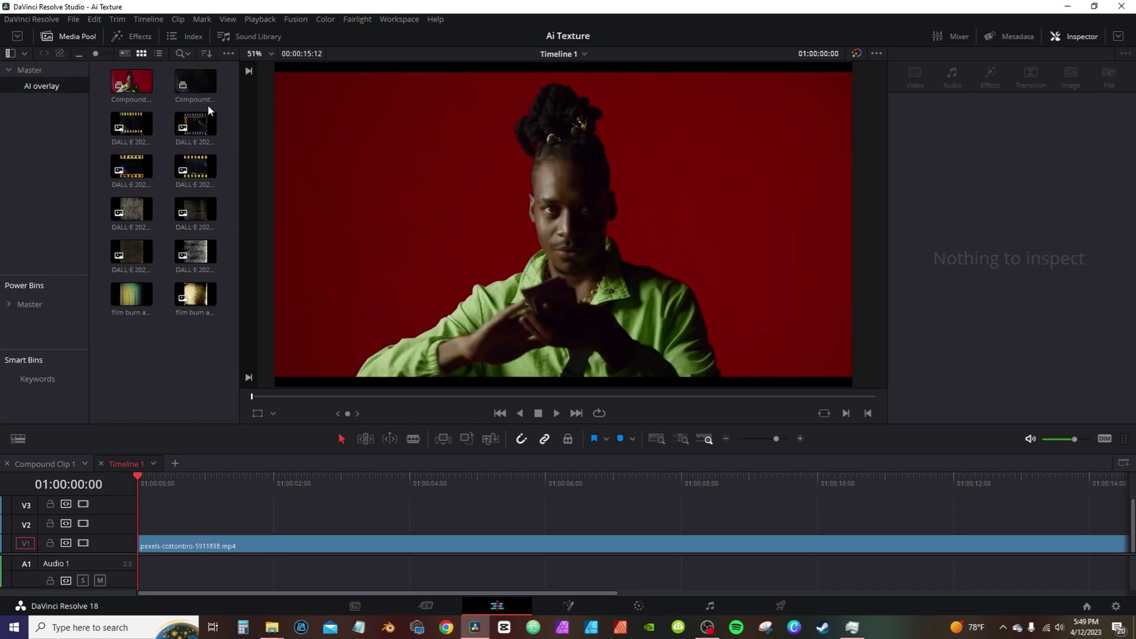
- Select the four film-frame DALL·E images and drag them onto V2 above the footage
click(134, 137)
shift+click(196, 169)
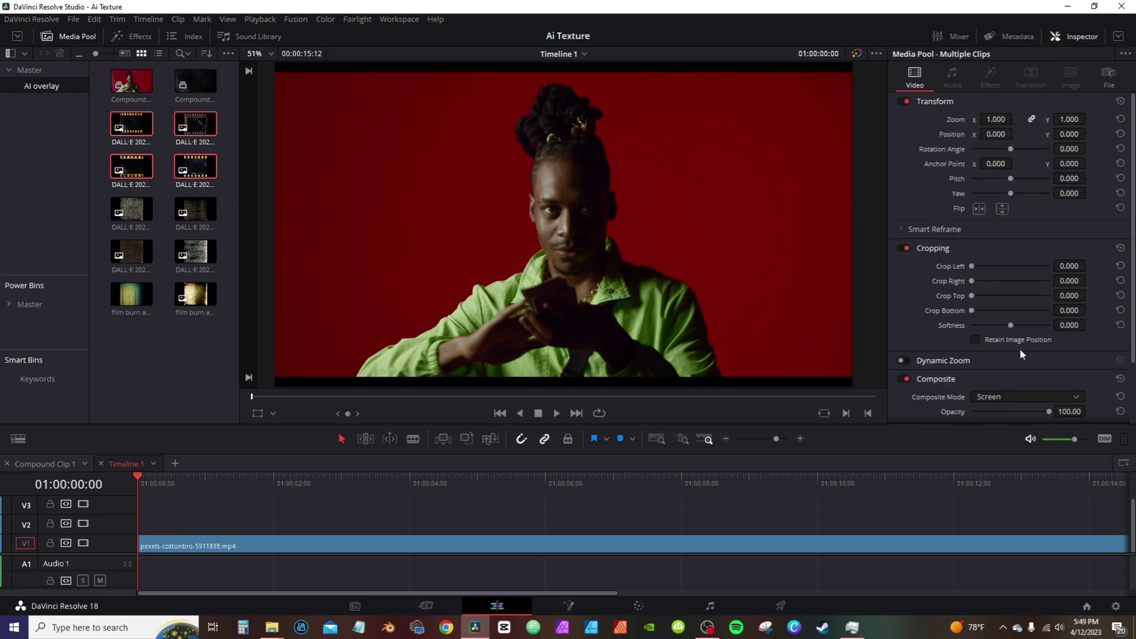
click(1076, 396)
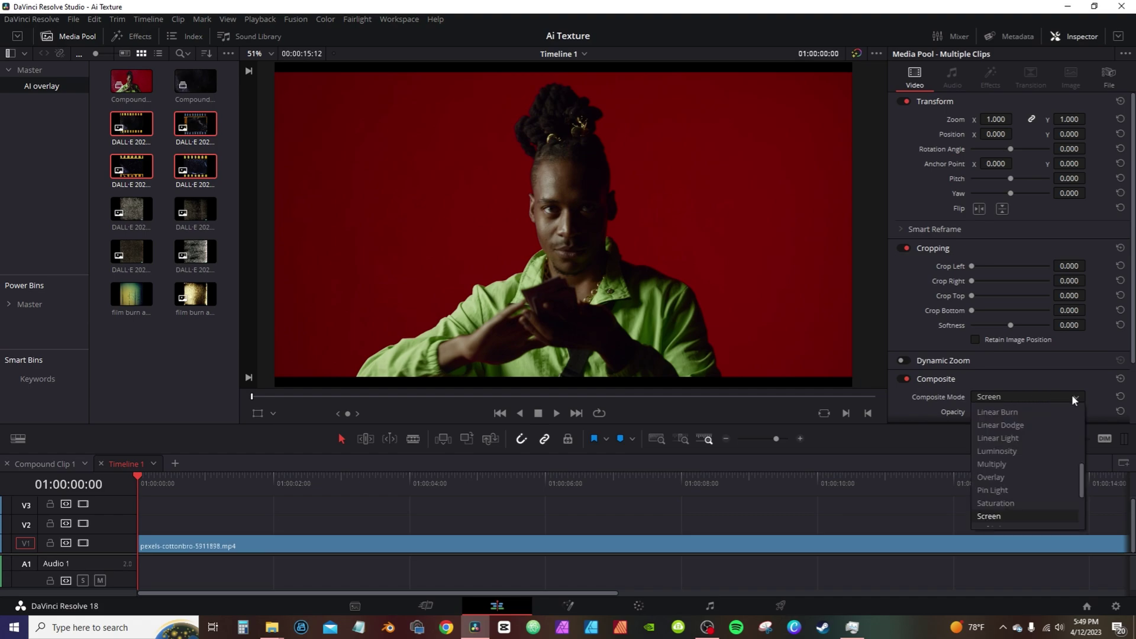
click(993, 520)
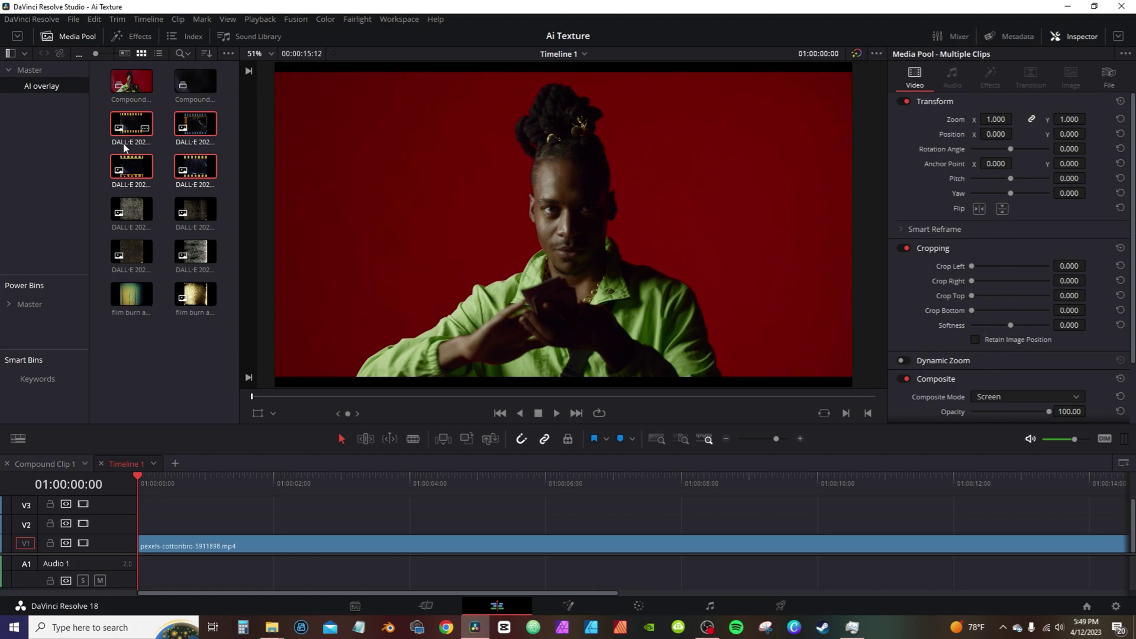
drag(140, 145, 150, 520)
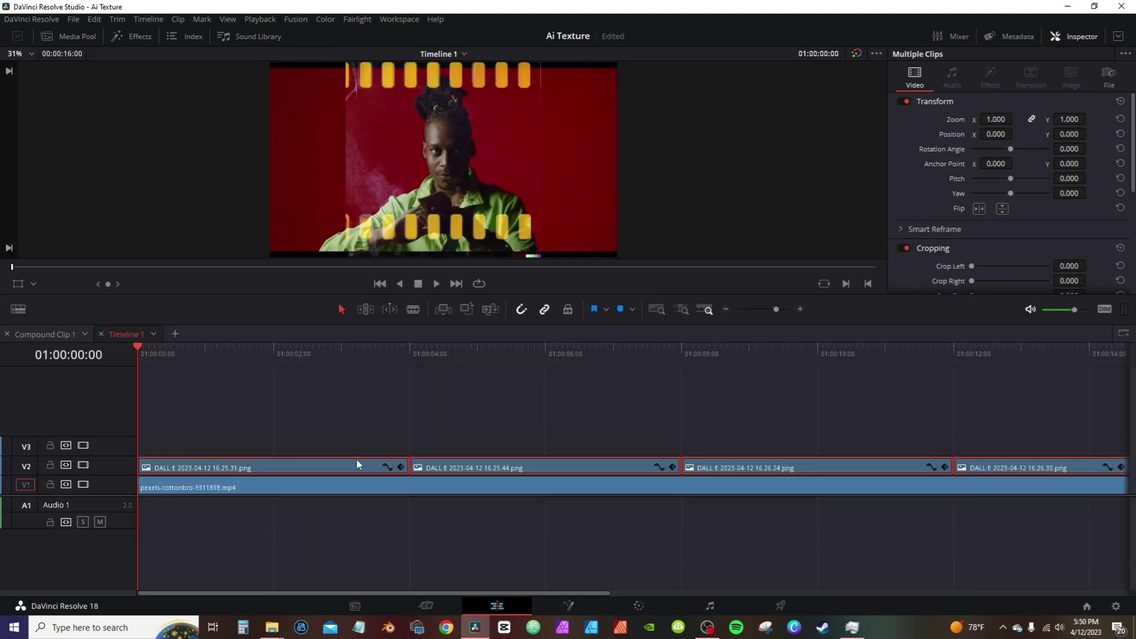
- Set the four film-frame clips to 5 frames each, then run Edit > Delete Gaps
key(ctrl+d)
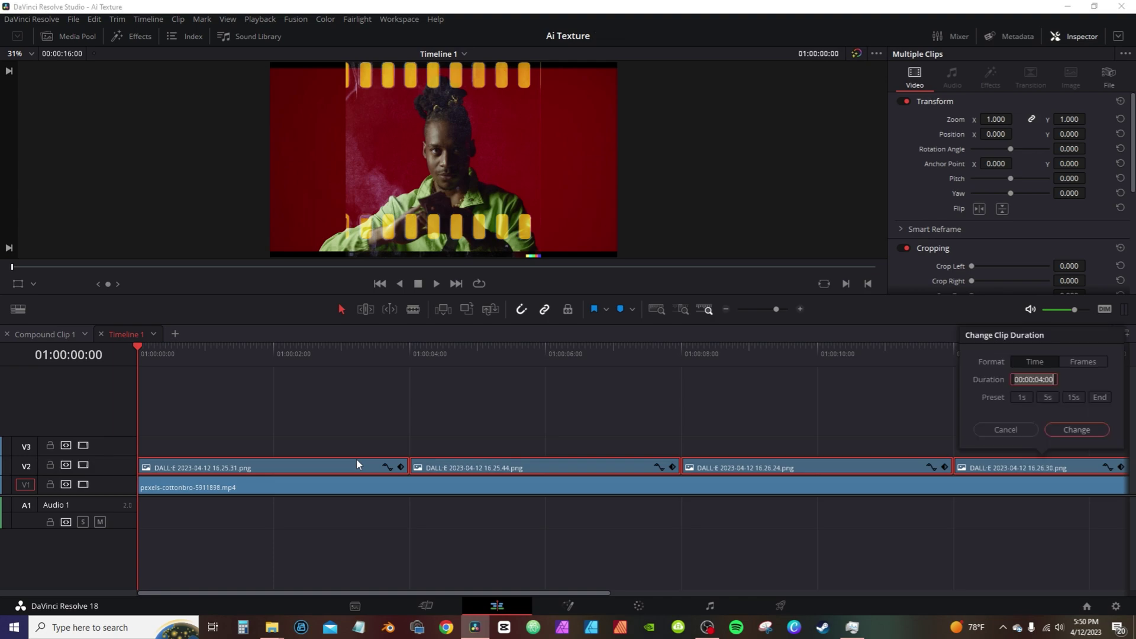
click(1085, 361)
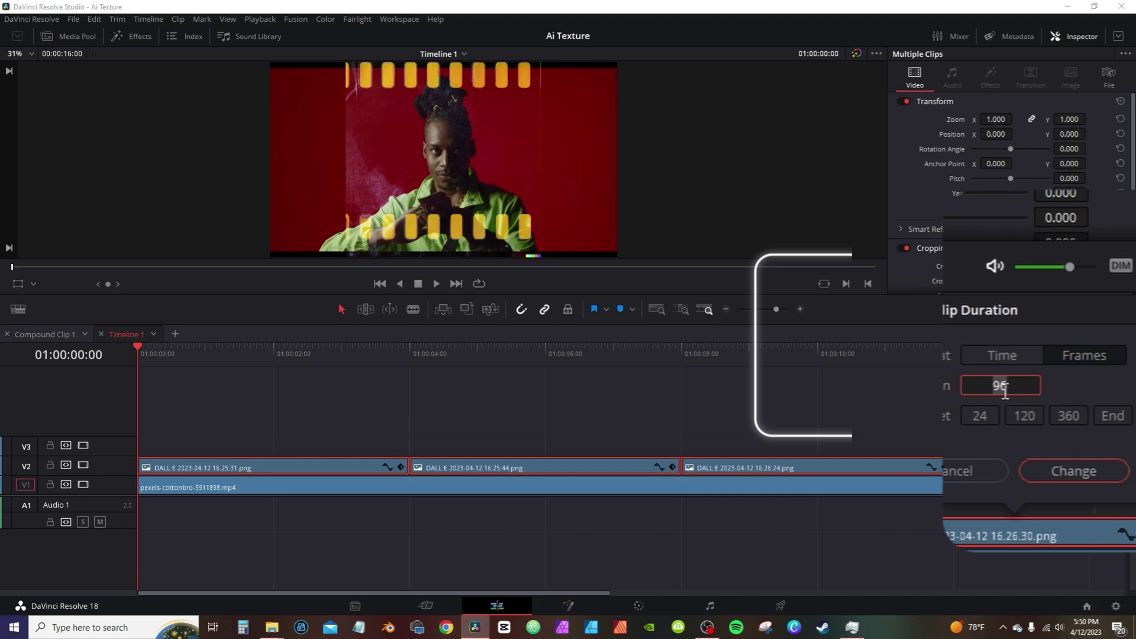
text(5)
key(Return)
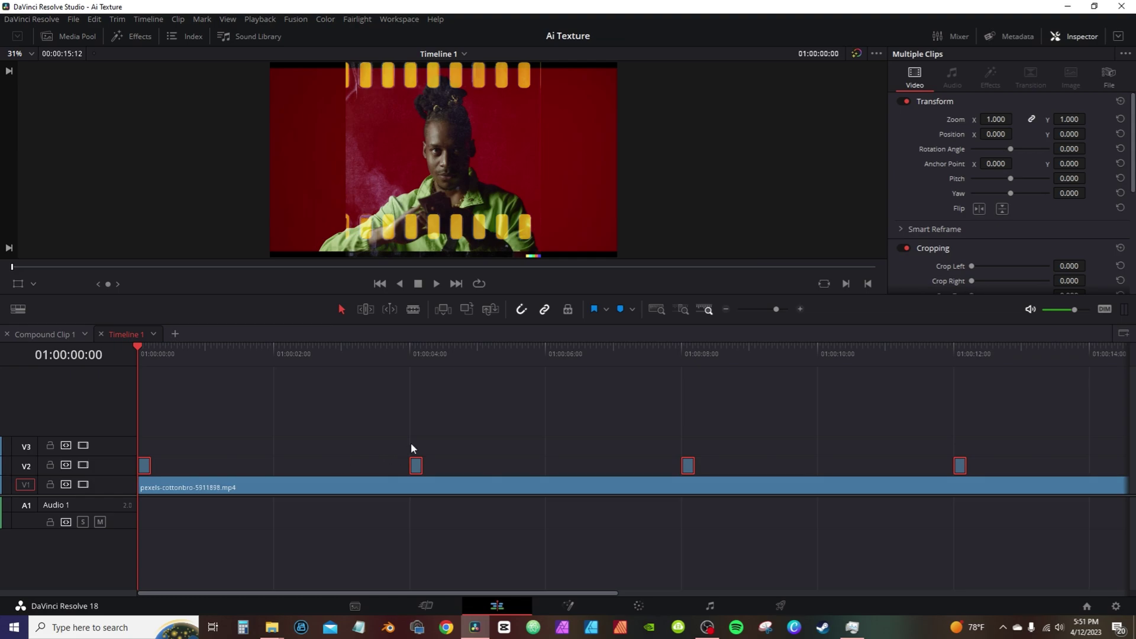
click(97, 20)
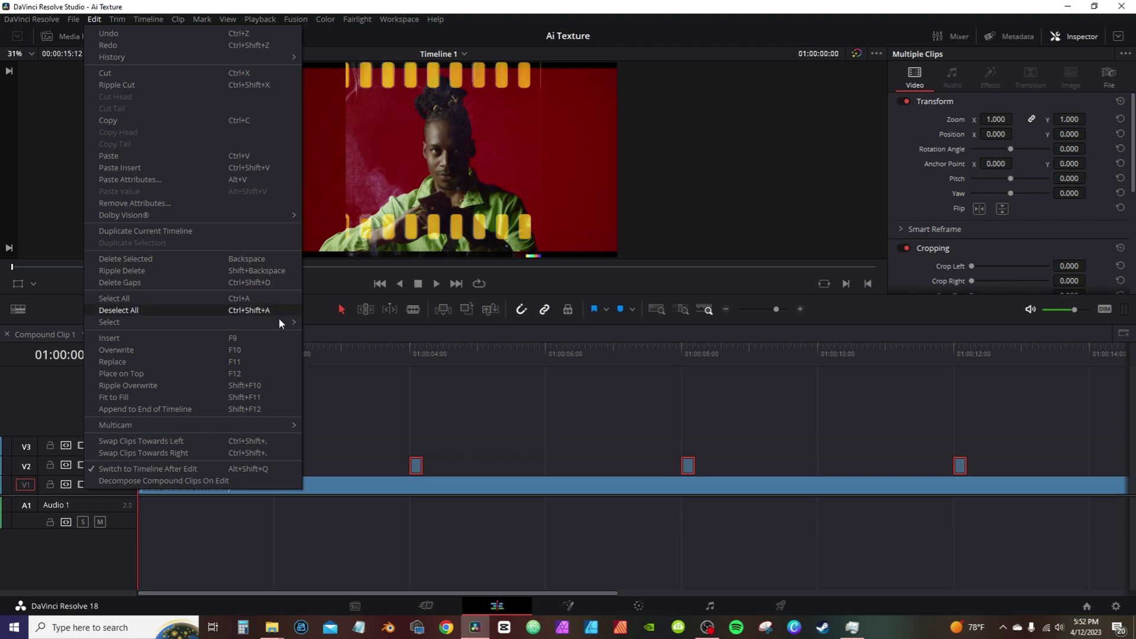
click(202, 282)
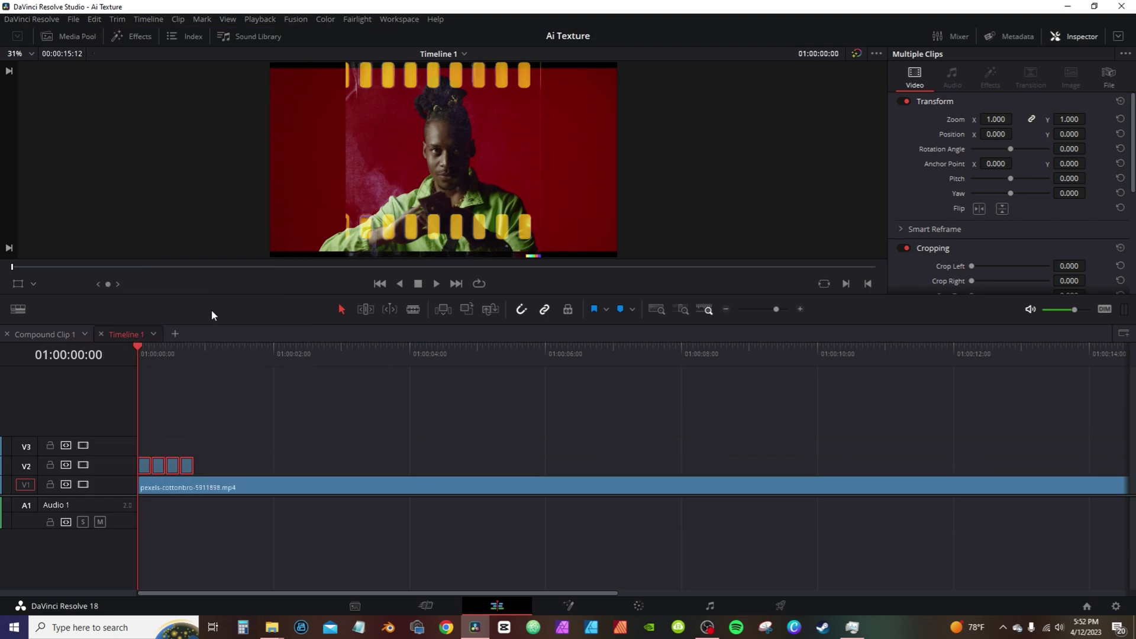
- Set the film-frame clips' Composite Mode to Add, after trying Normal
mouse_move(145, 349)
mouse_down()
mouse_move(178, 350)
mouse_move(151, 351)
mouse_up()
scroll(962, 235, down, 5)
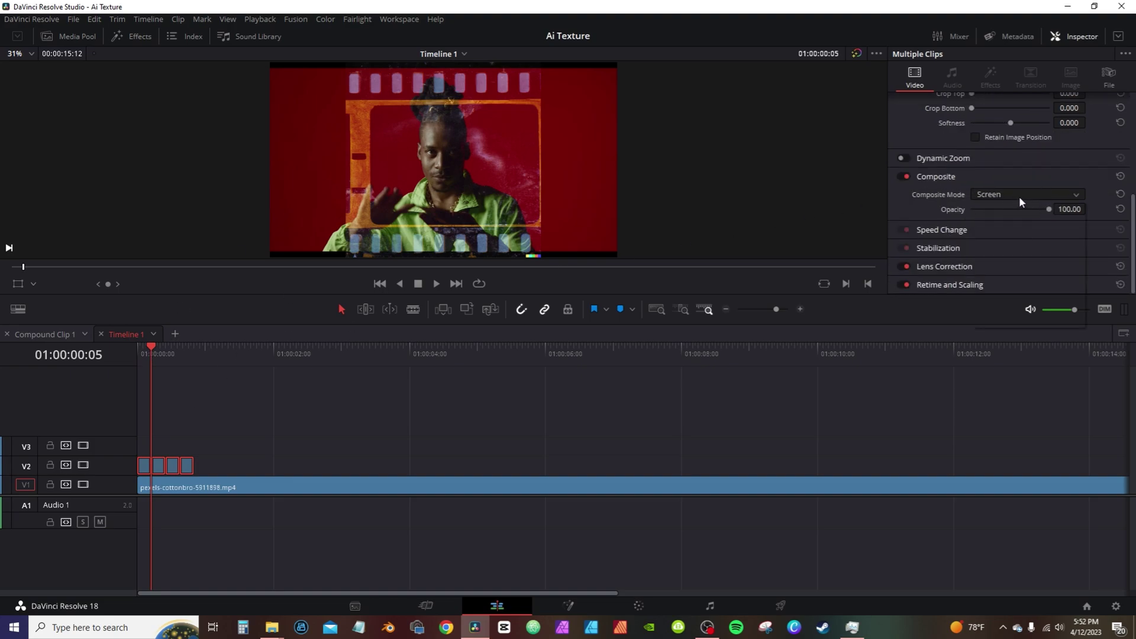
click(1019, 196)
click(998, 209)
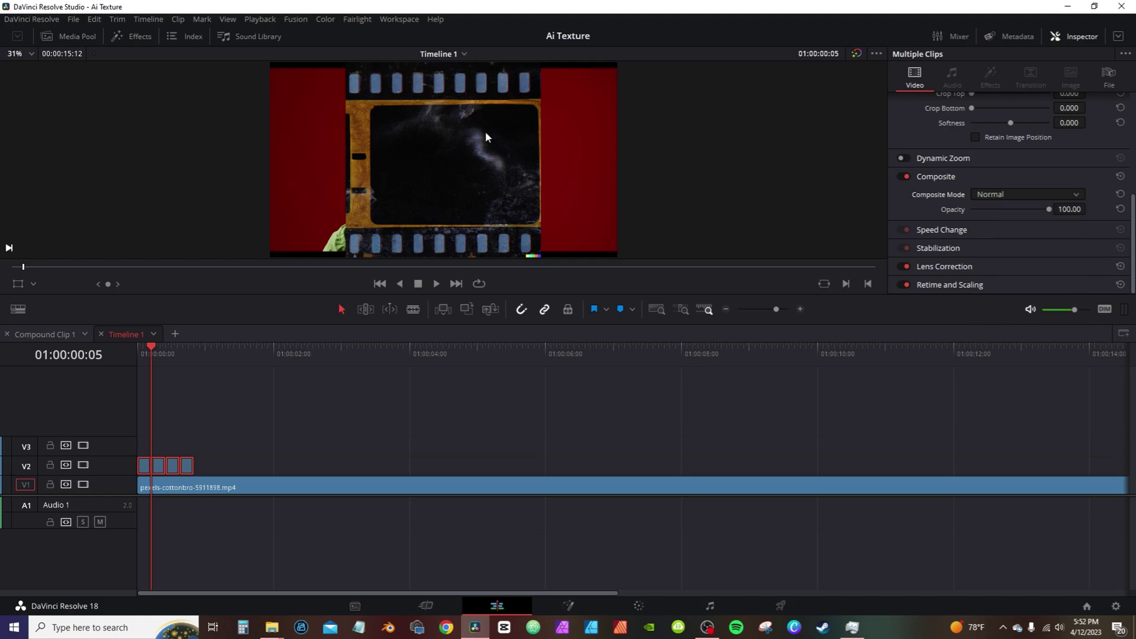
click(1002, 193)
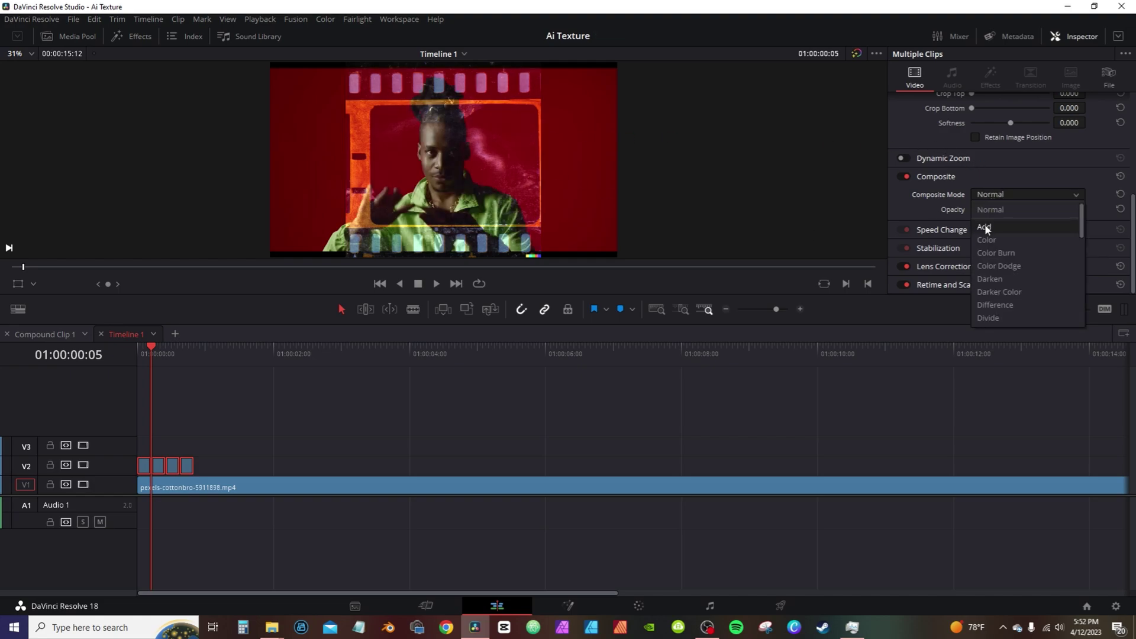
click(984, 227)
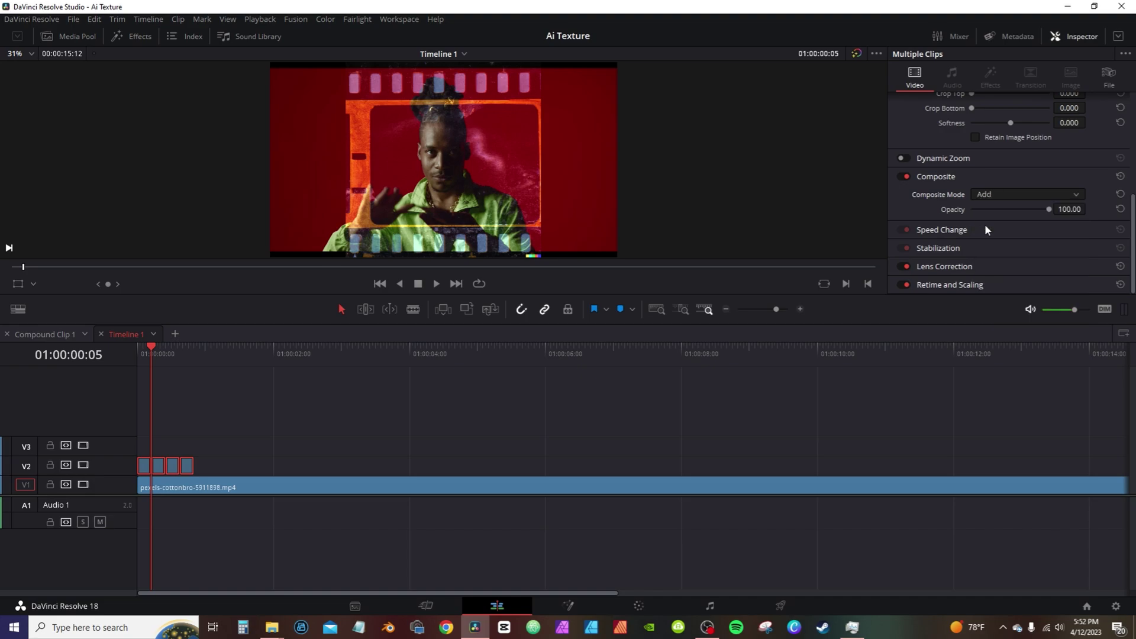
- Raise the Transform Zoom to 1.870
scroll(985, 224, up, 2)
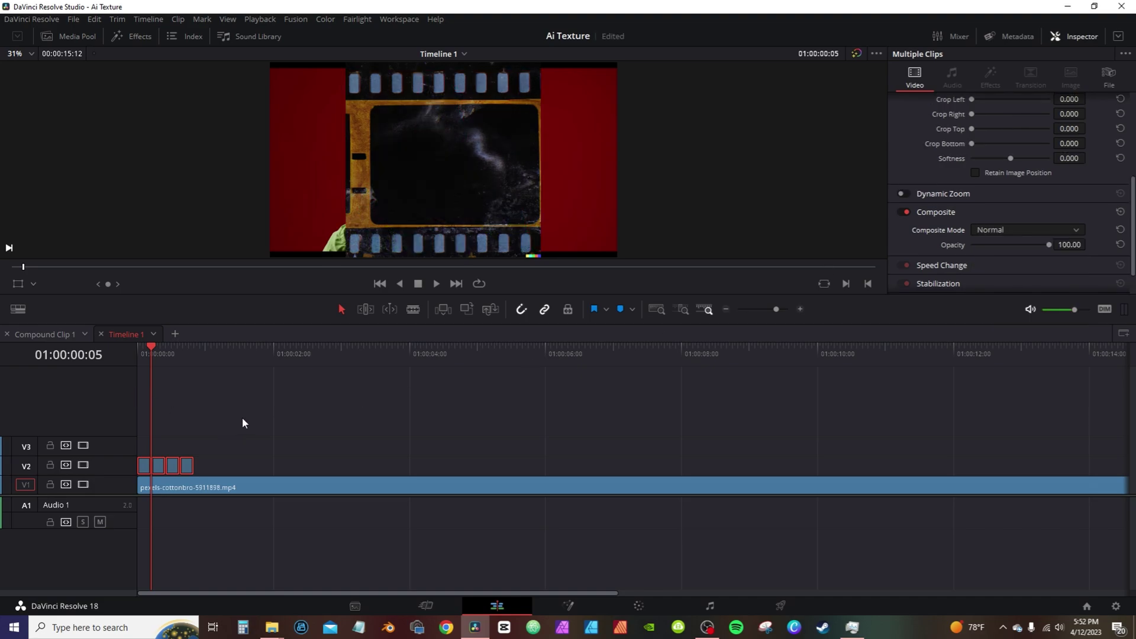
scroll(992, 165, up, 4)
scroll(992, 165, up, 1)
drag(996, 119, 1034, 123)
- Set the V1 portrait clip's unlinked zoom to Y 1.030 and X 0.590 to fill the film frame
click(310, 488)
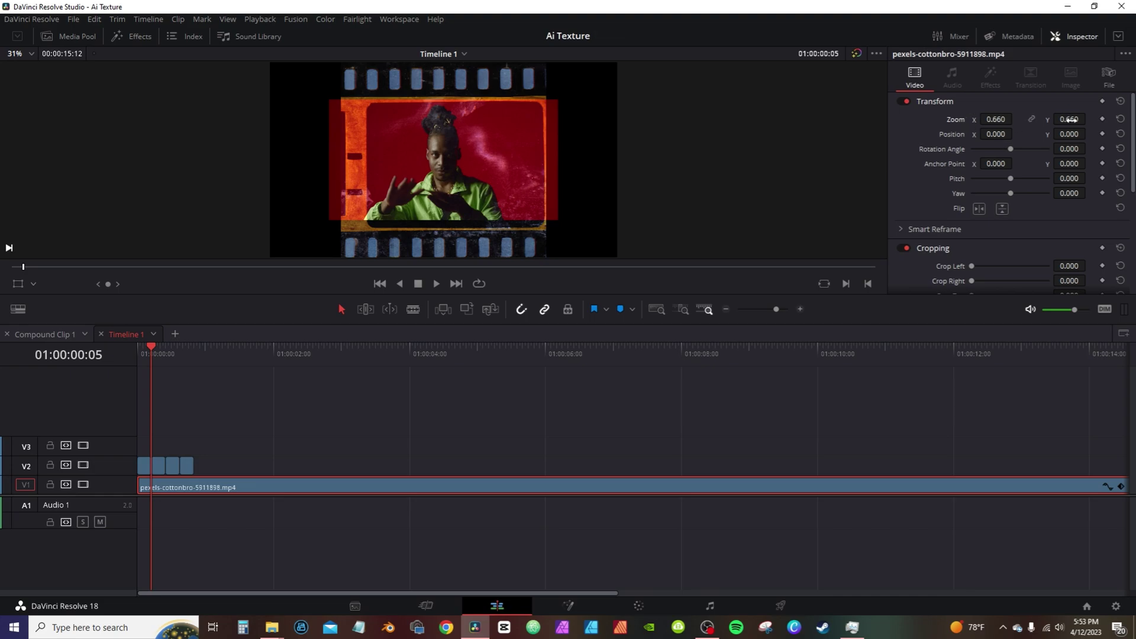
drag(1071, 119, 1092, 119)
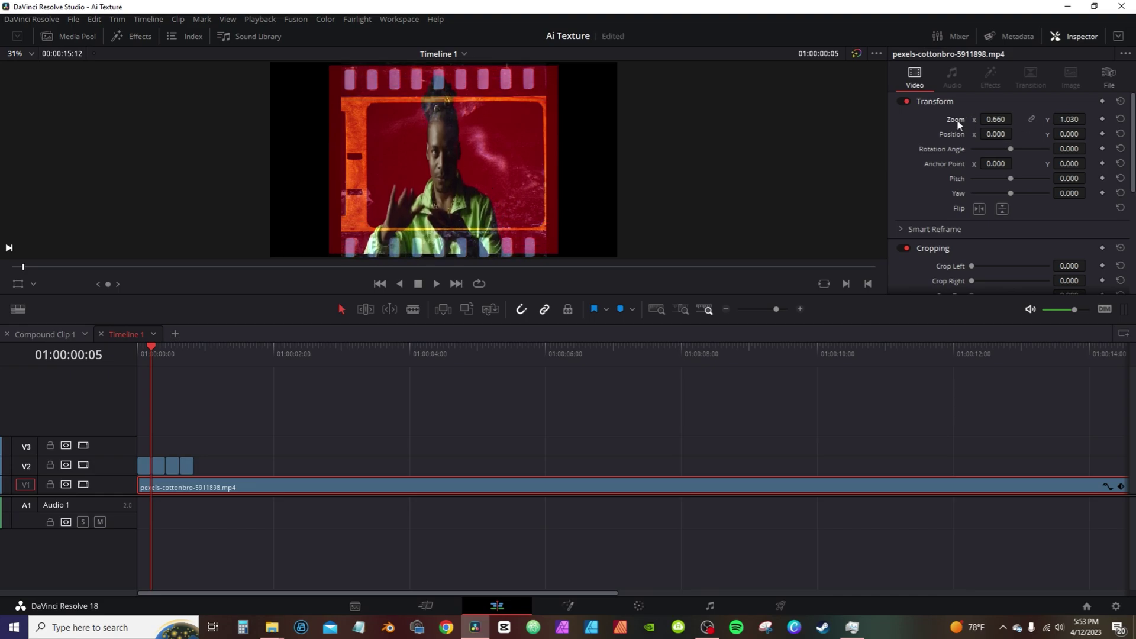
mouse_move(998, 119)
mouse_down()
mouse_move(986, 119)
mouse_move(1015, 119)
mouse_up()
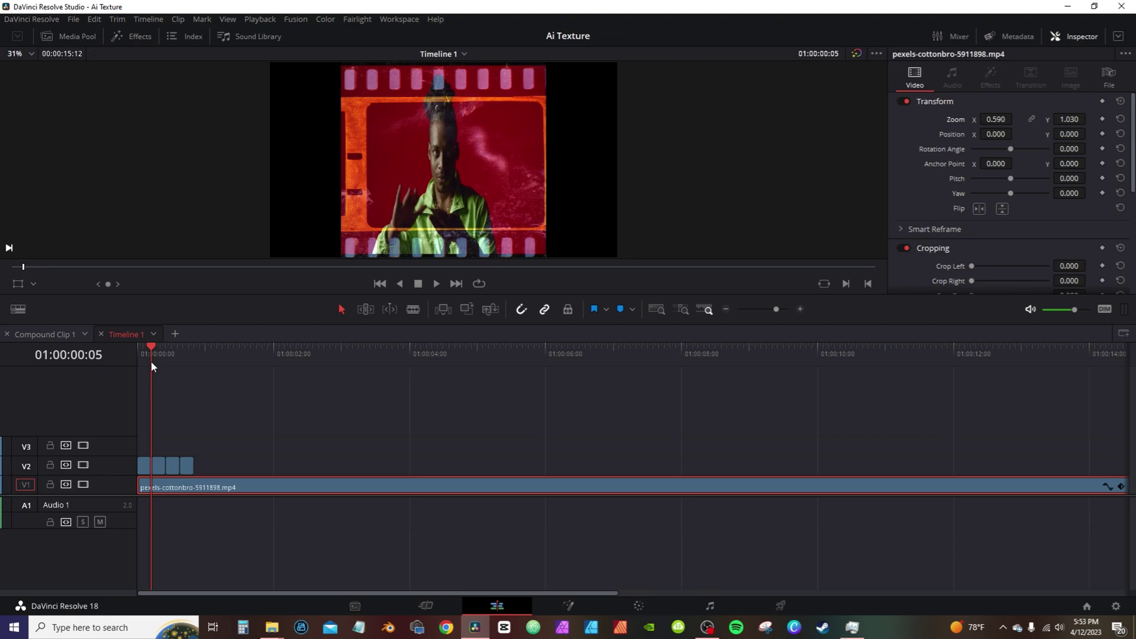
drag(151, 358, 121, 357)
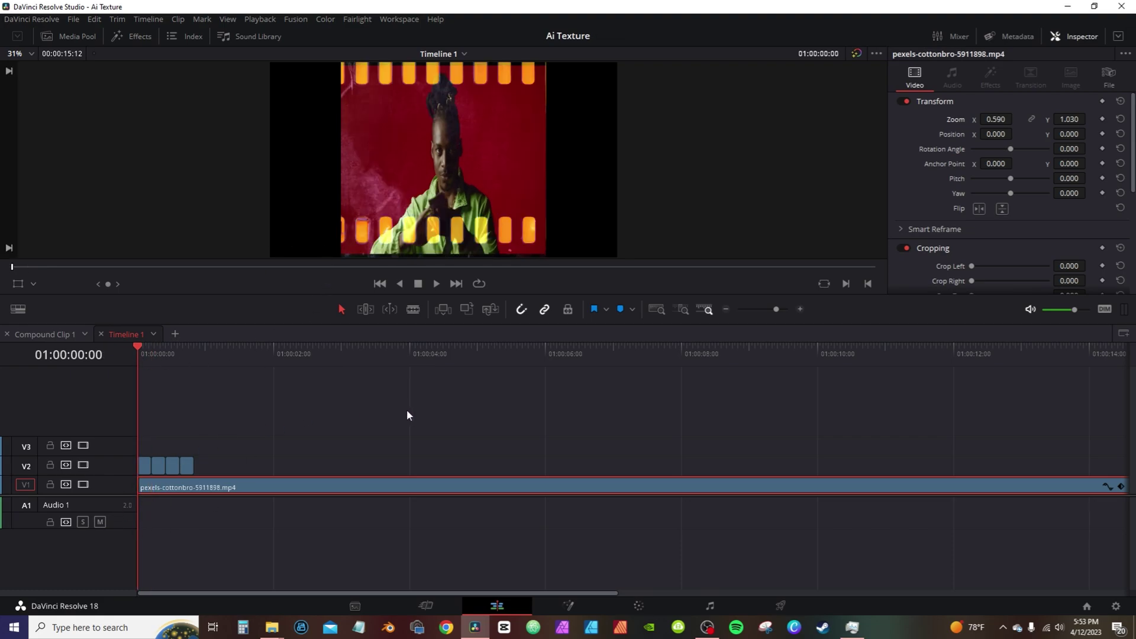
key(space)
drag(168, 359, 134, 352)
key(space)
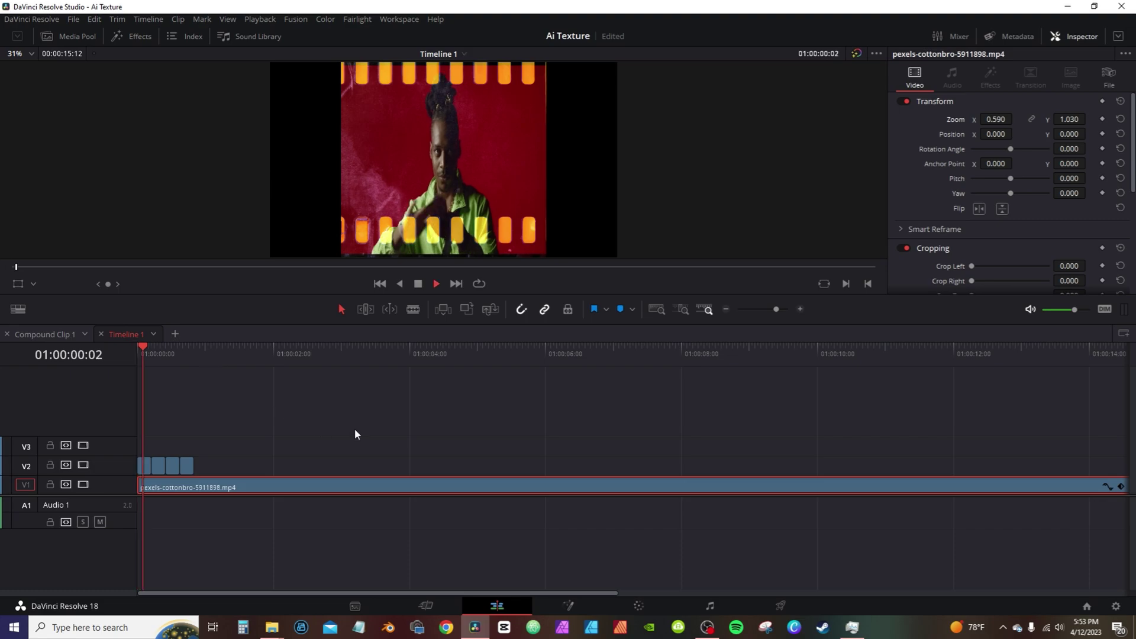
drag(155, 355, 134, 352)
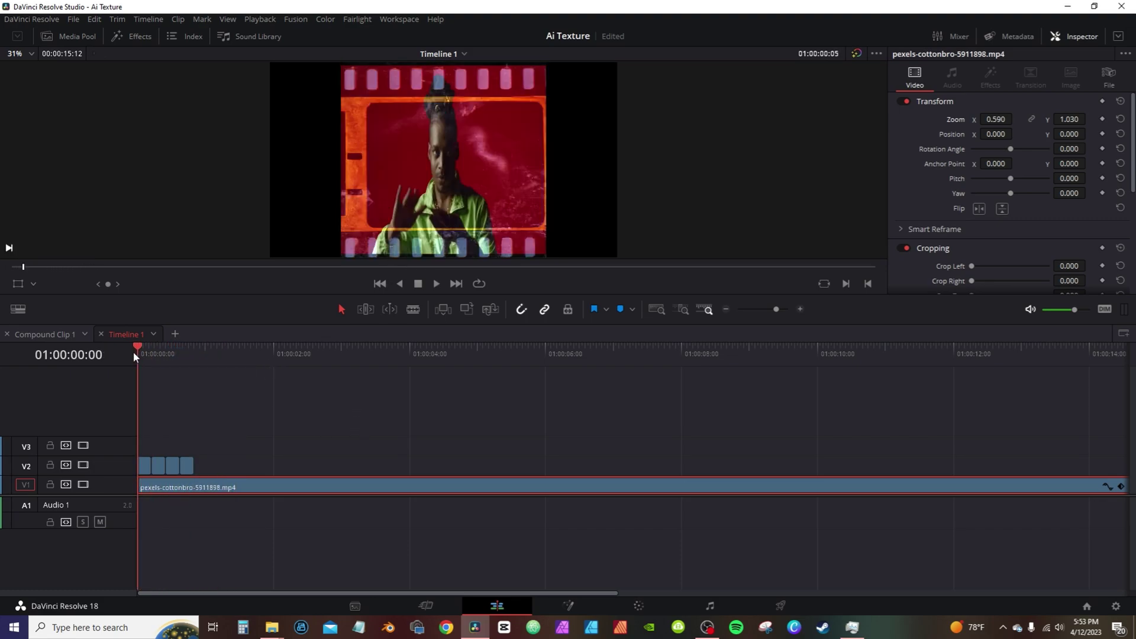